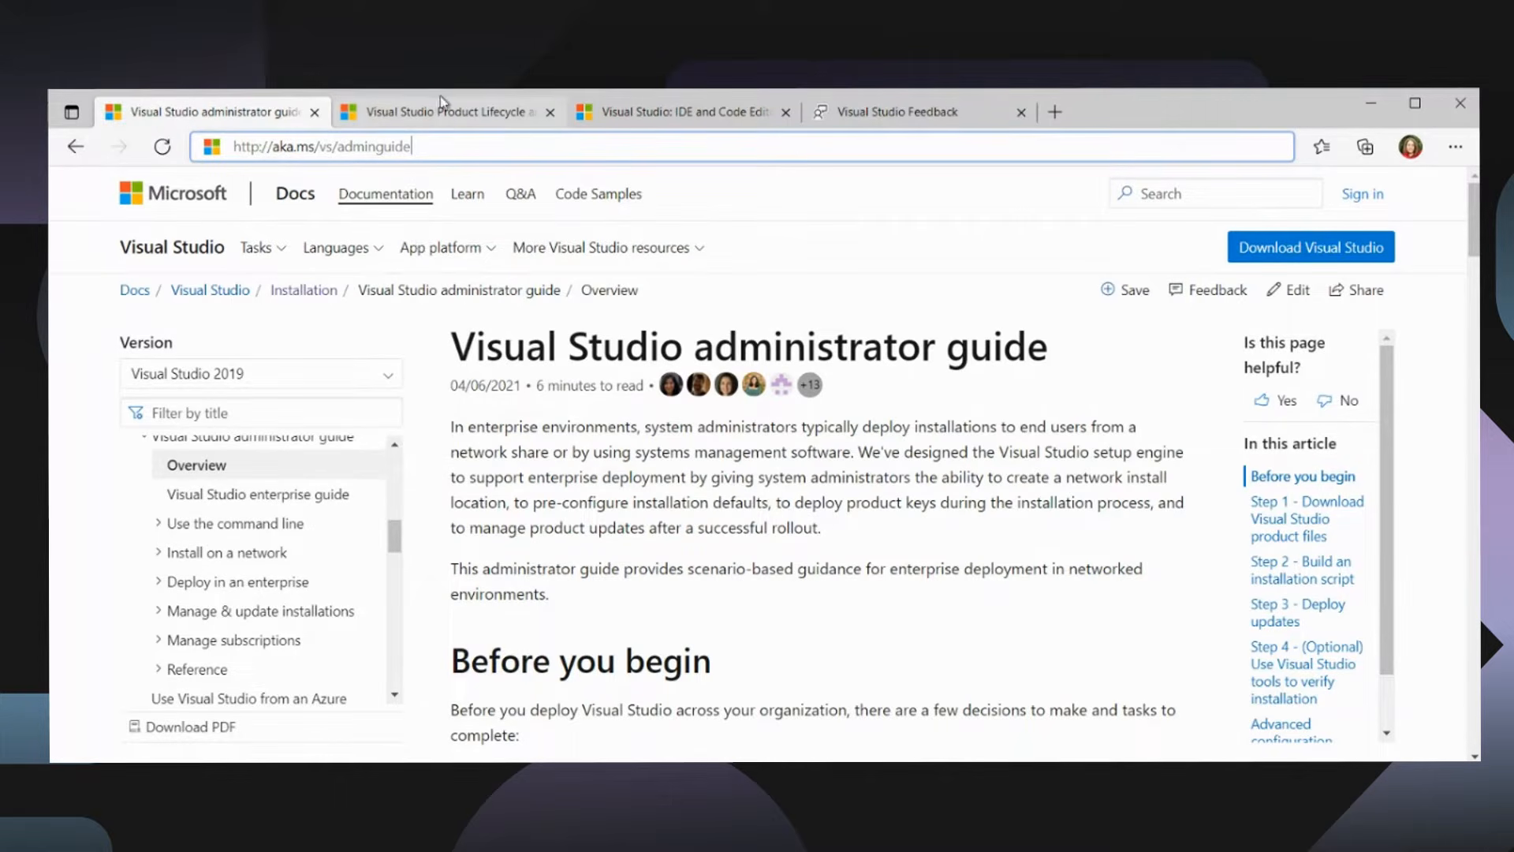
Step: Read the Visual Studio Product Lifecycle and Servicing page down to the Visual Studio 2019 support graphic and update scenarios table
click(442, 116)
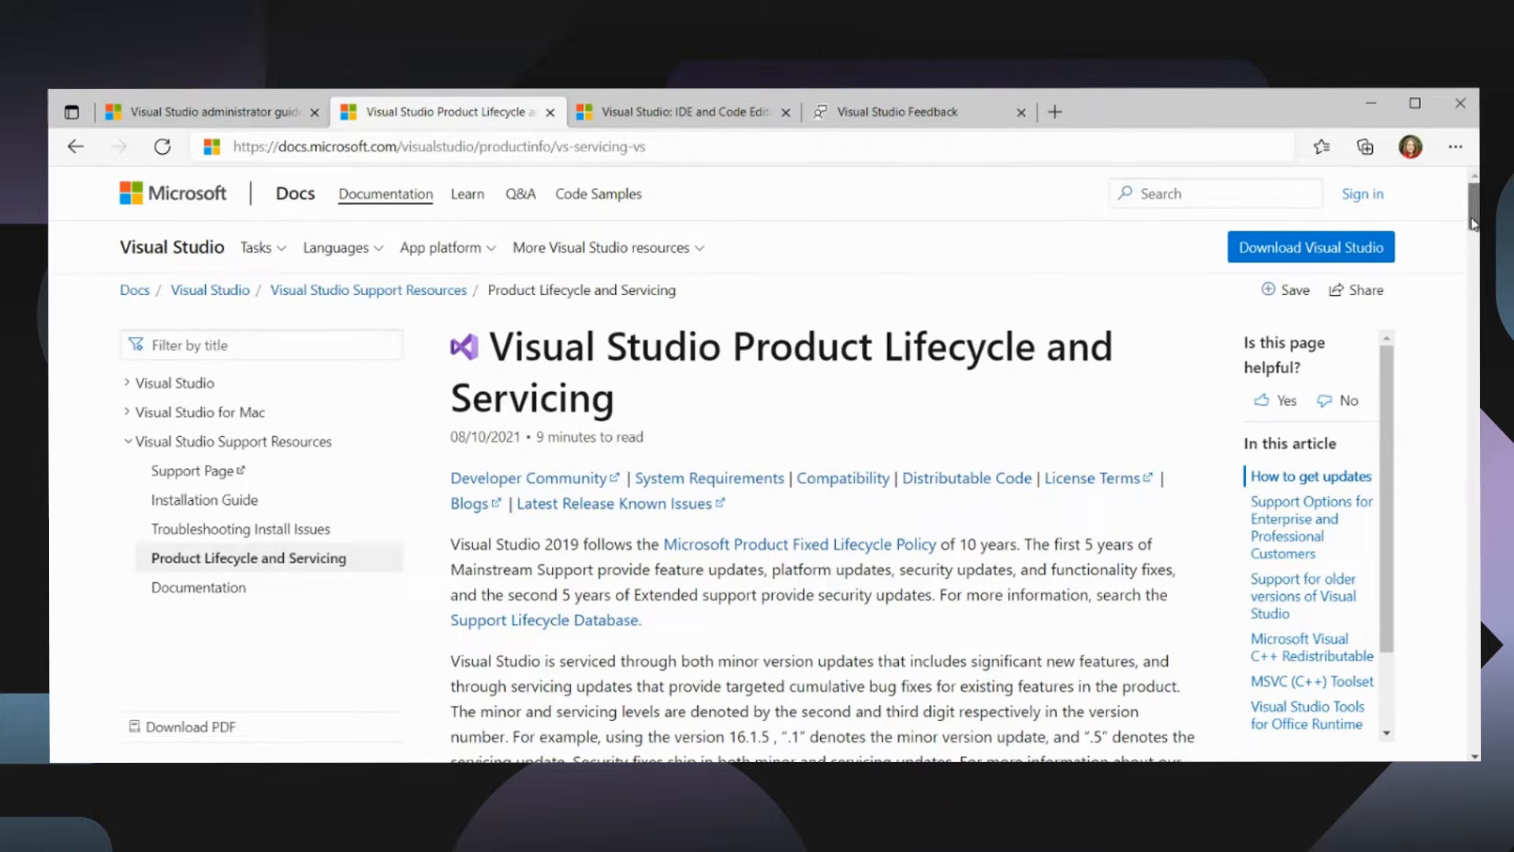
scroll(1472, 249, down, 3)
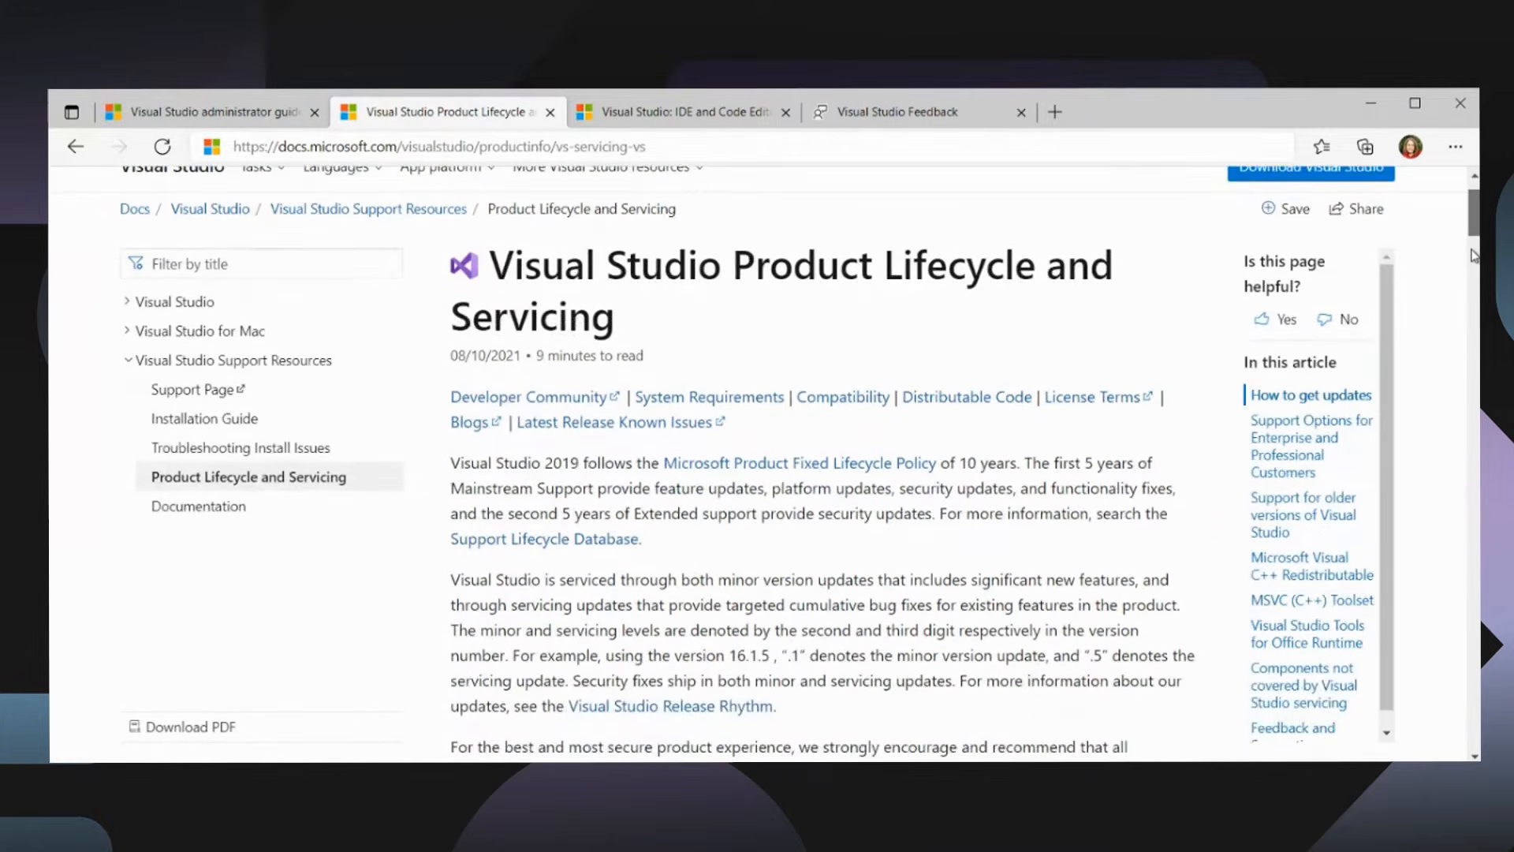
scroll(1472, 270, down, 18)
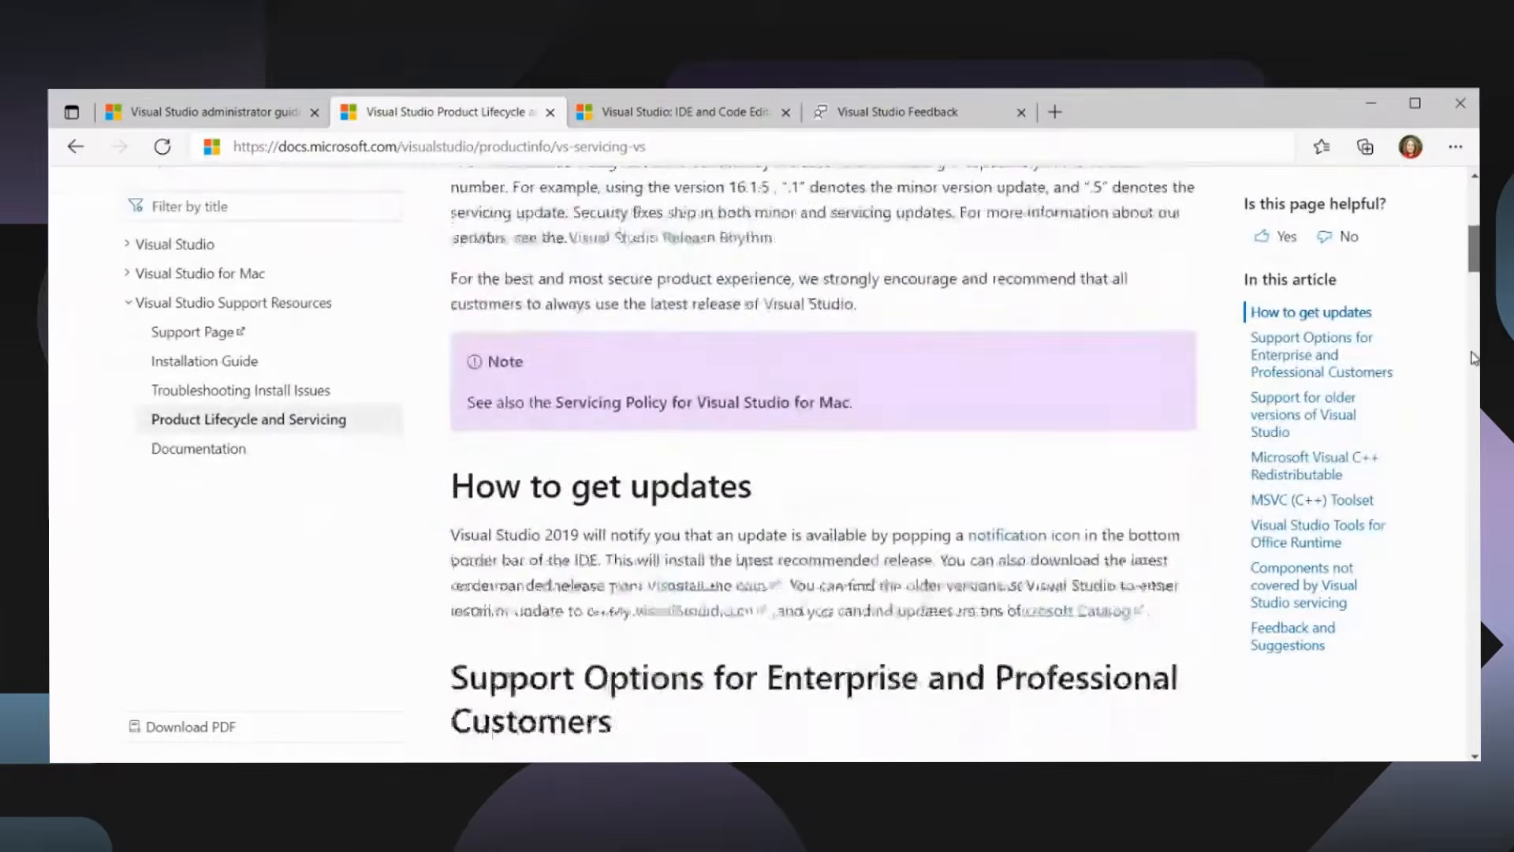
scroll(1473, 361, down, 20)
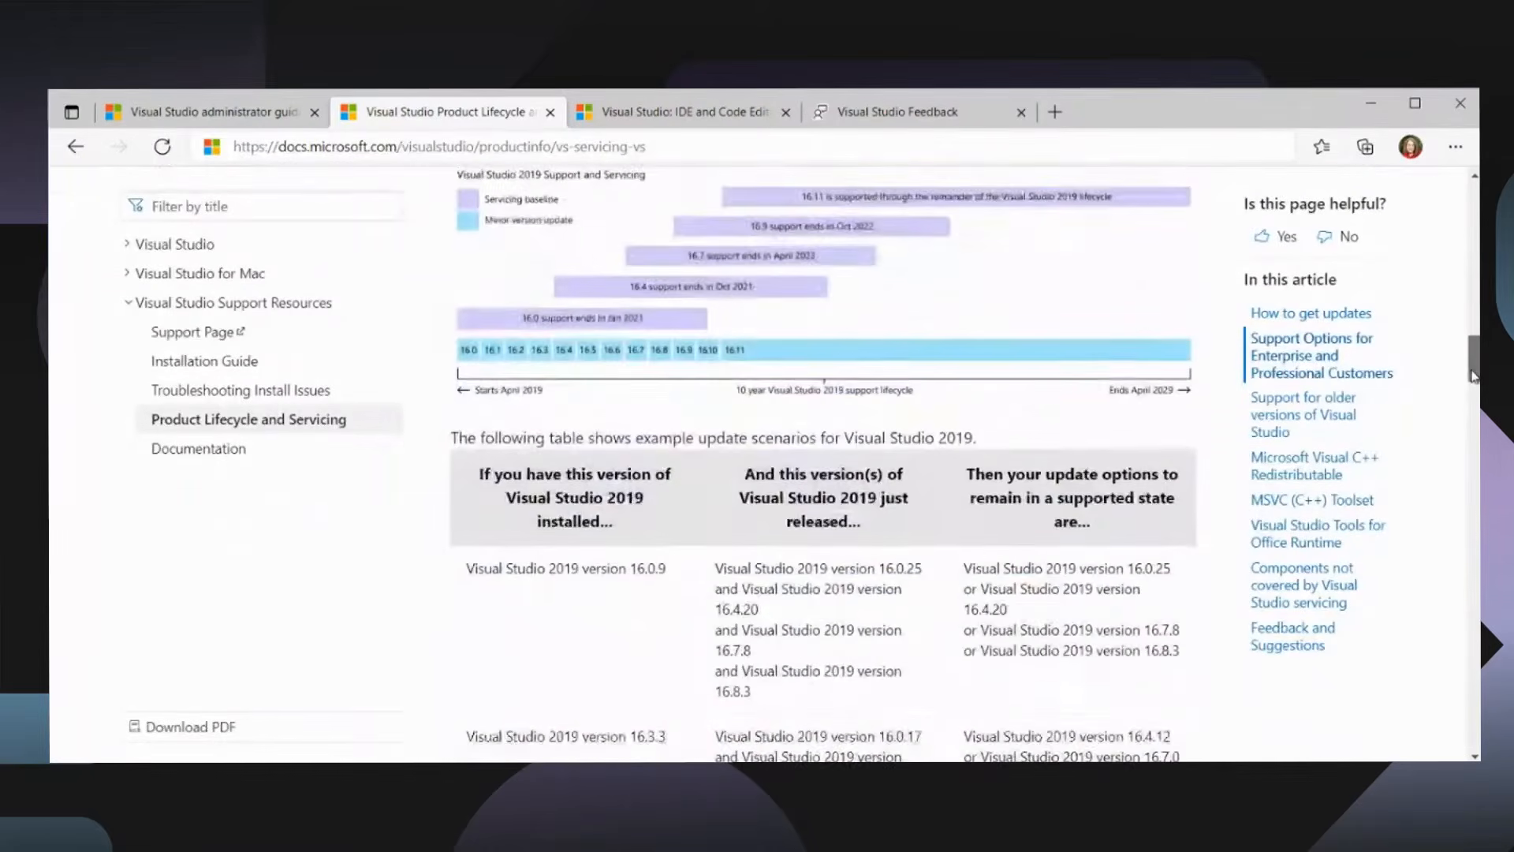
scroll(1474, 370, up, 3)
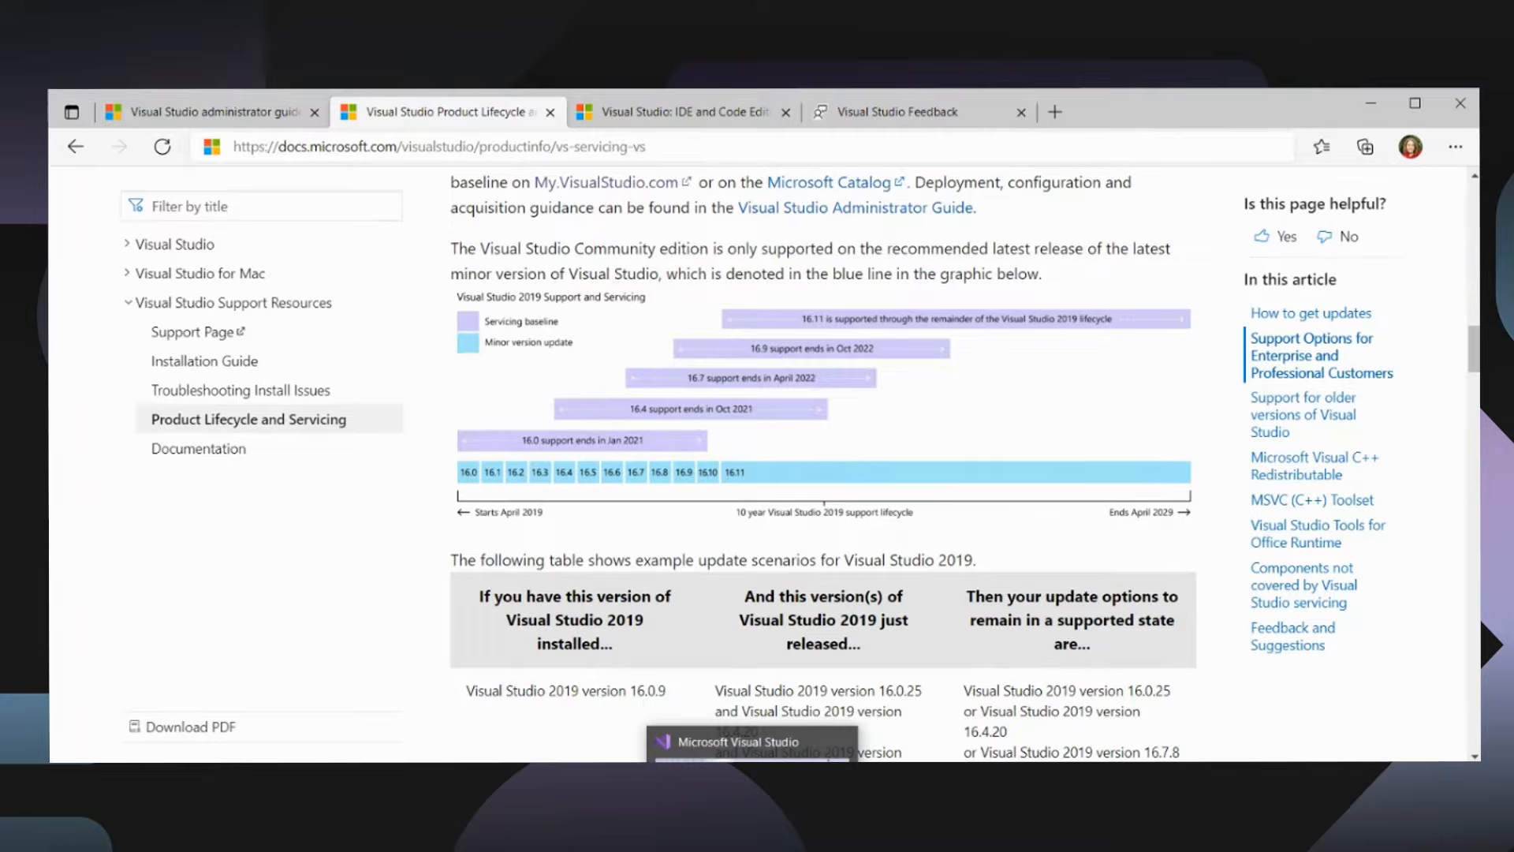
Step: Check the Visual Studio window, and preview the contents of update_to16.9.9.bat in the demo folder
click(755, 758)
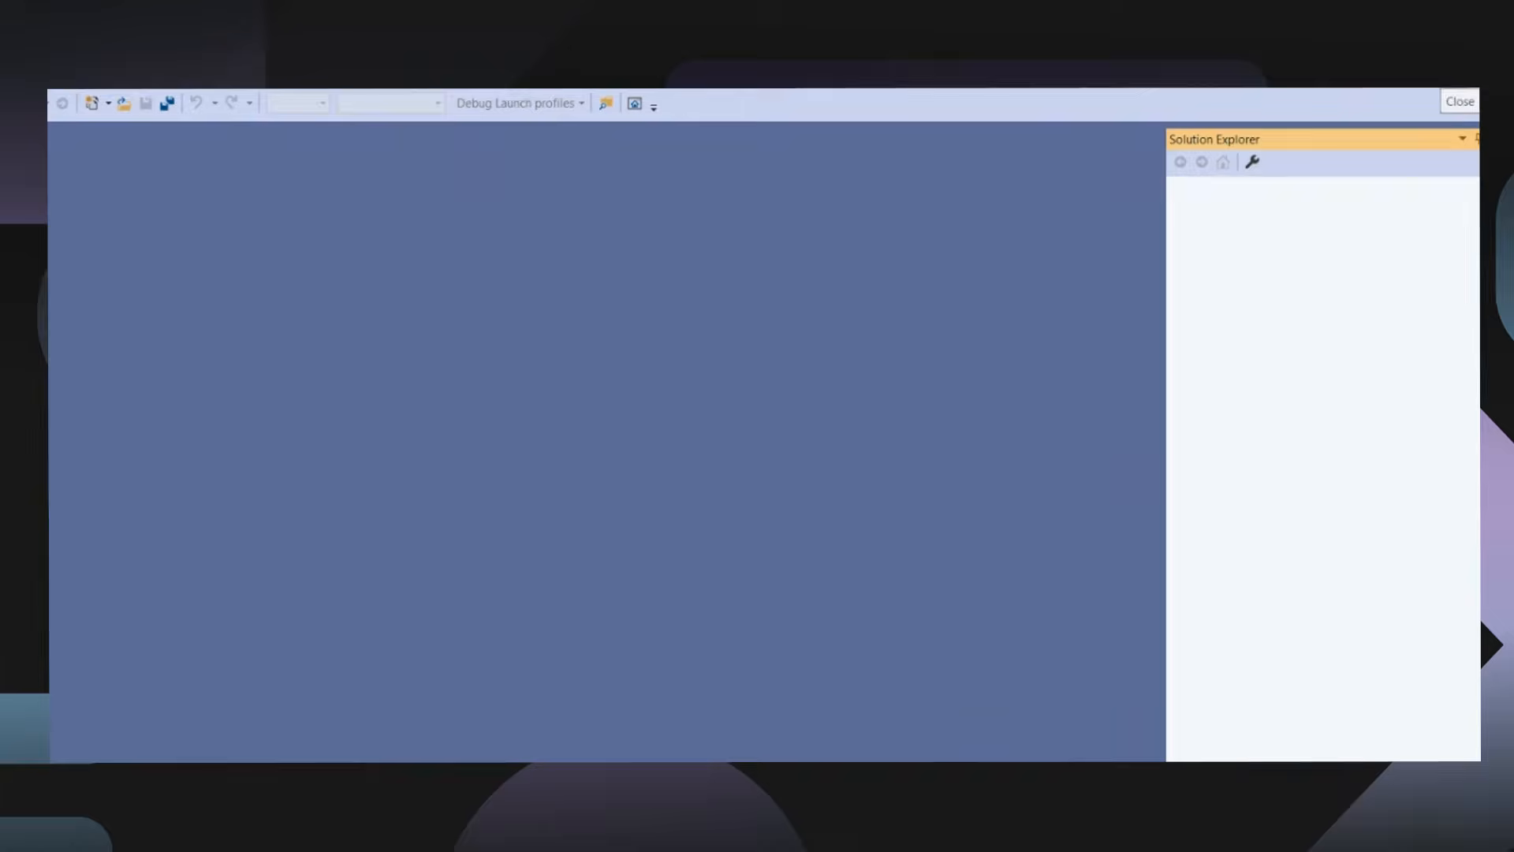
click(1063, 729)
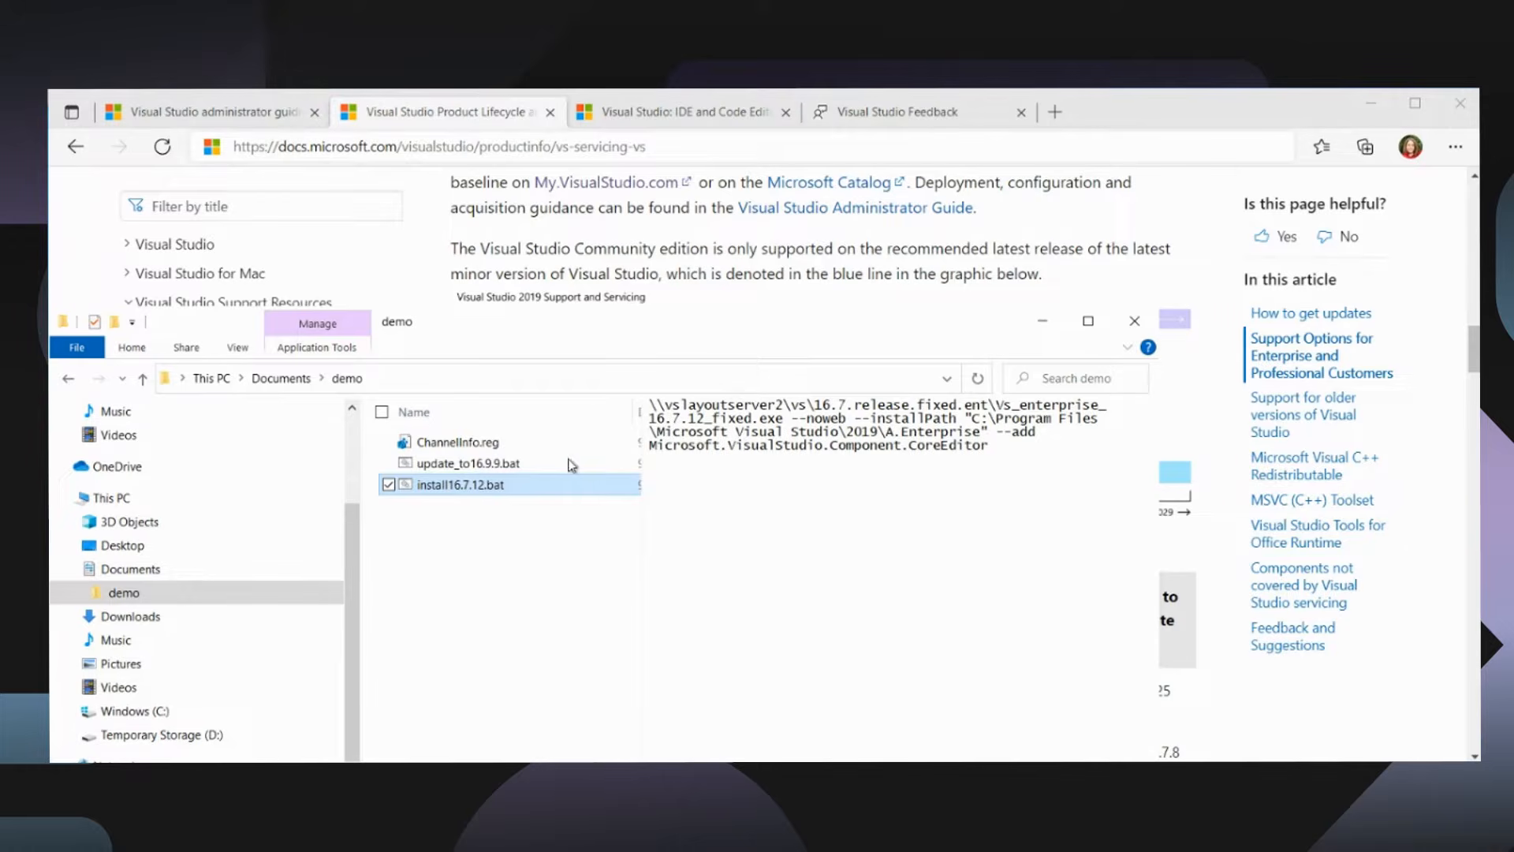
click(517, 465)
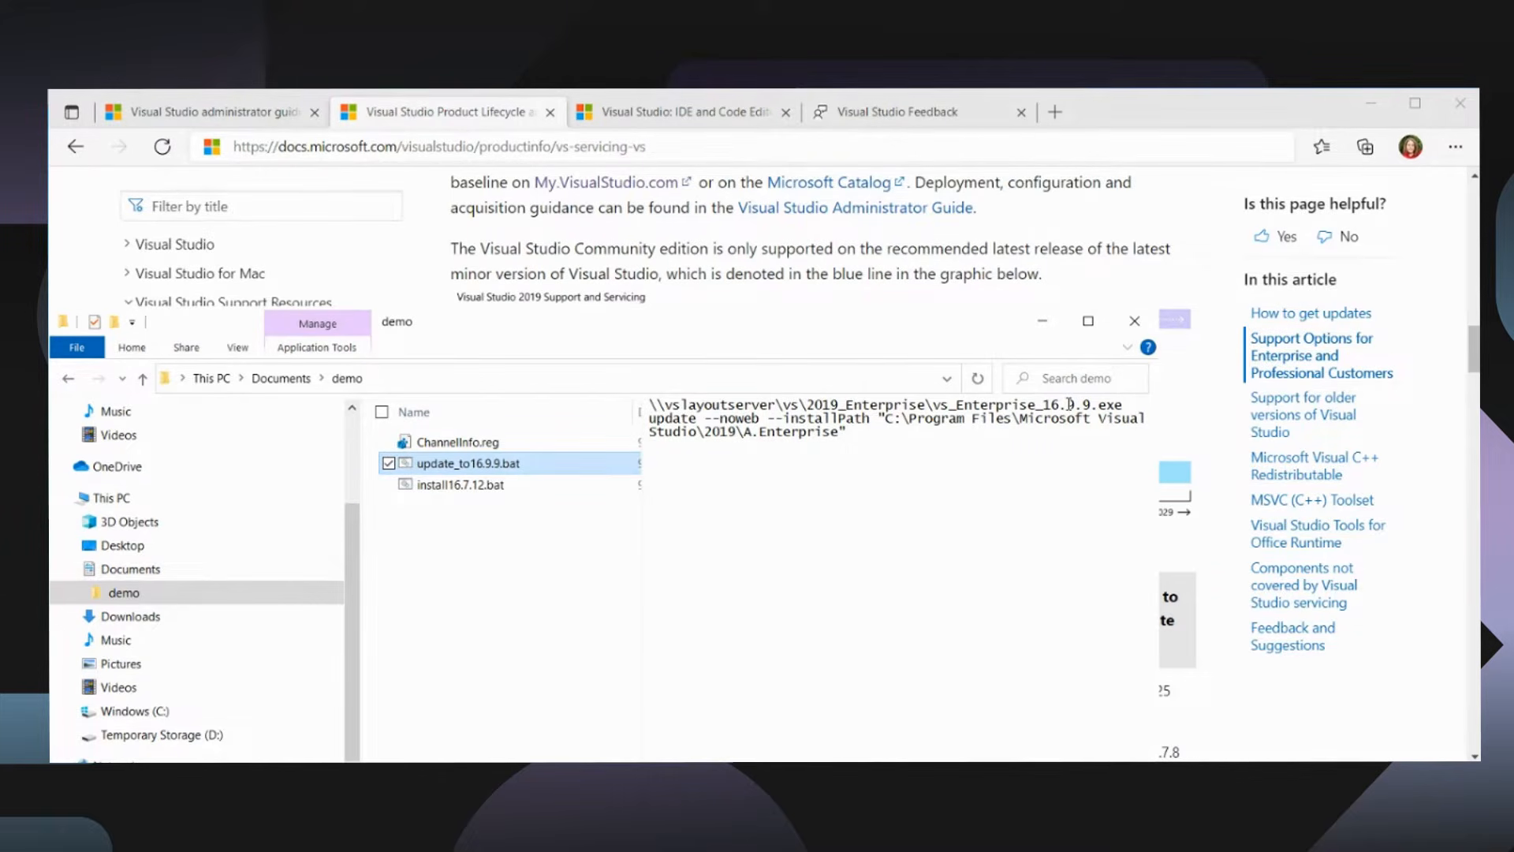
Step: Run update_to16.9.9.bat with permission to make changes, continue through the Visual Studio Installer setup, and close the installer
double_click(498, 465)
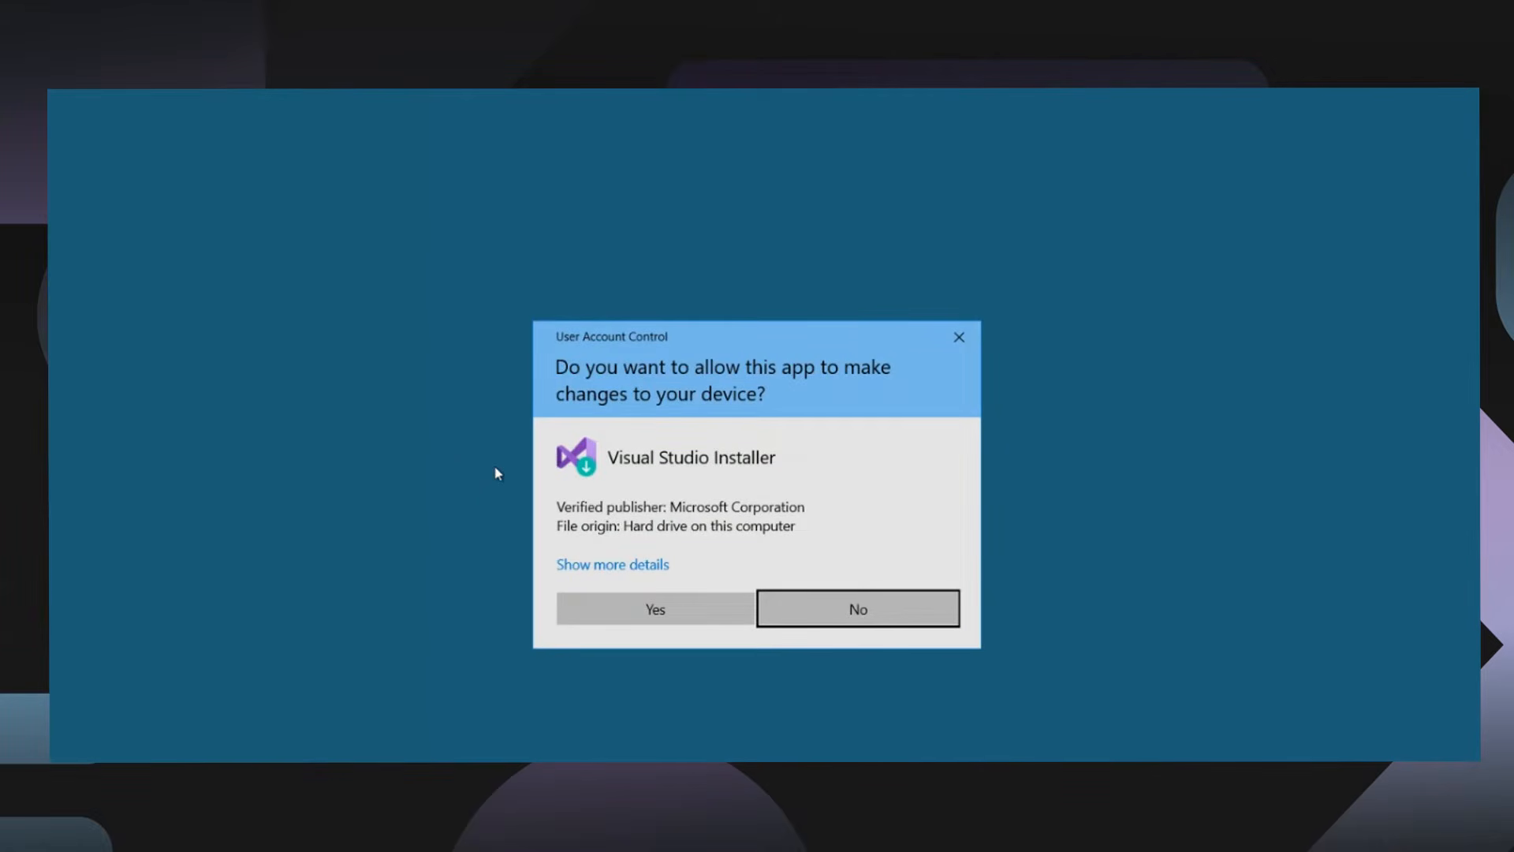
click(670, 620)
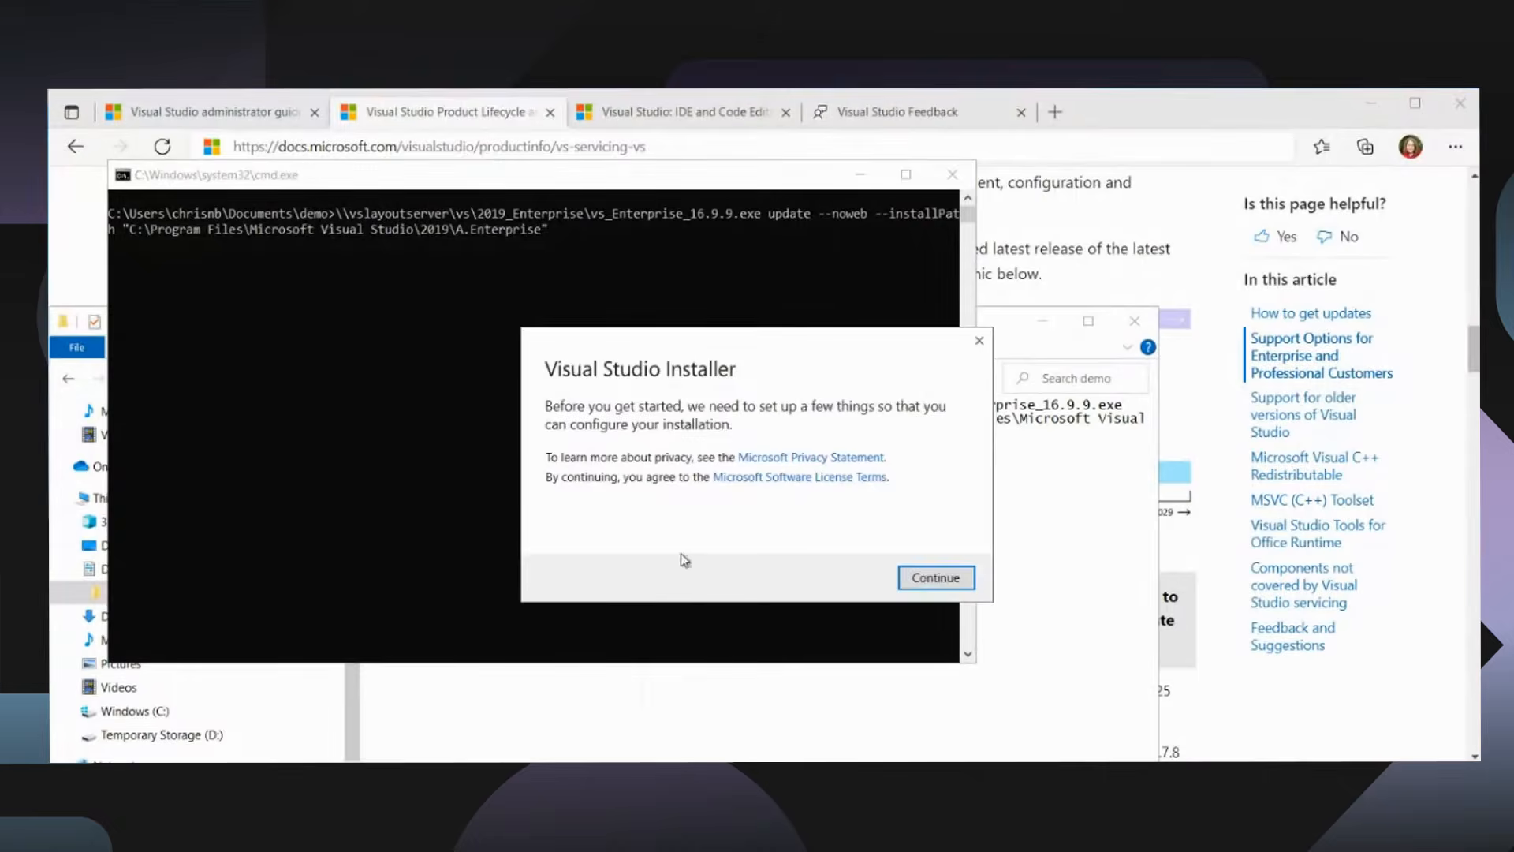
click(936, 582)
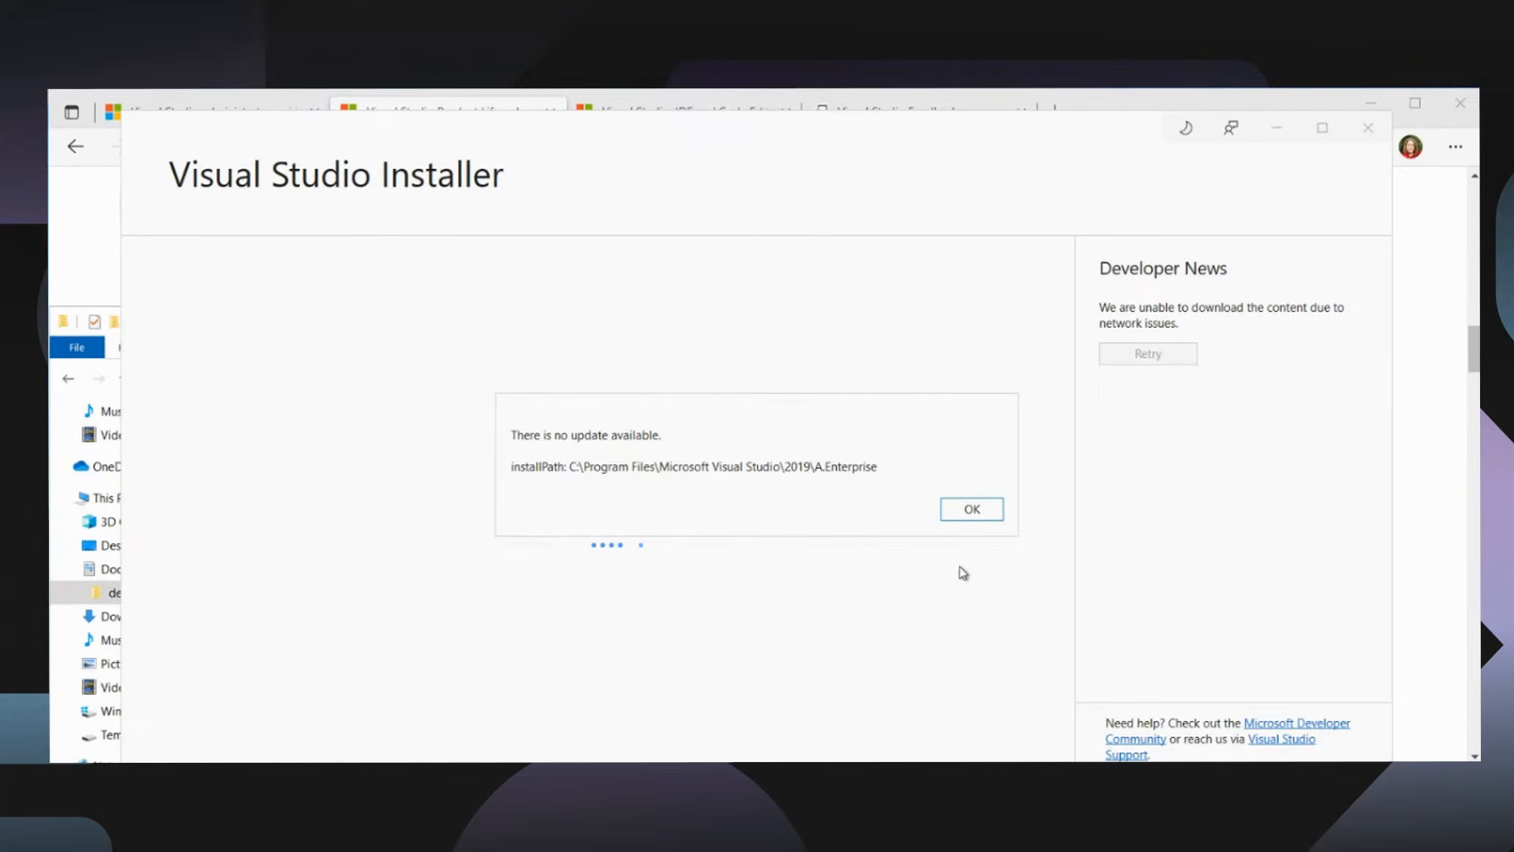
click(978, 512)
click(1368, 129)
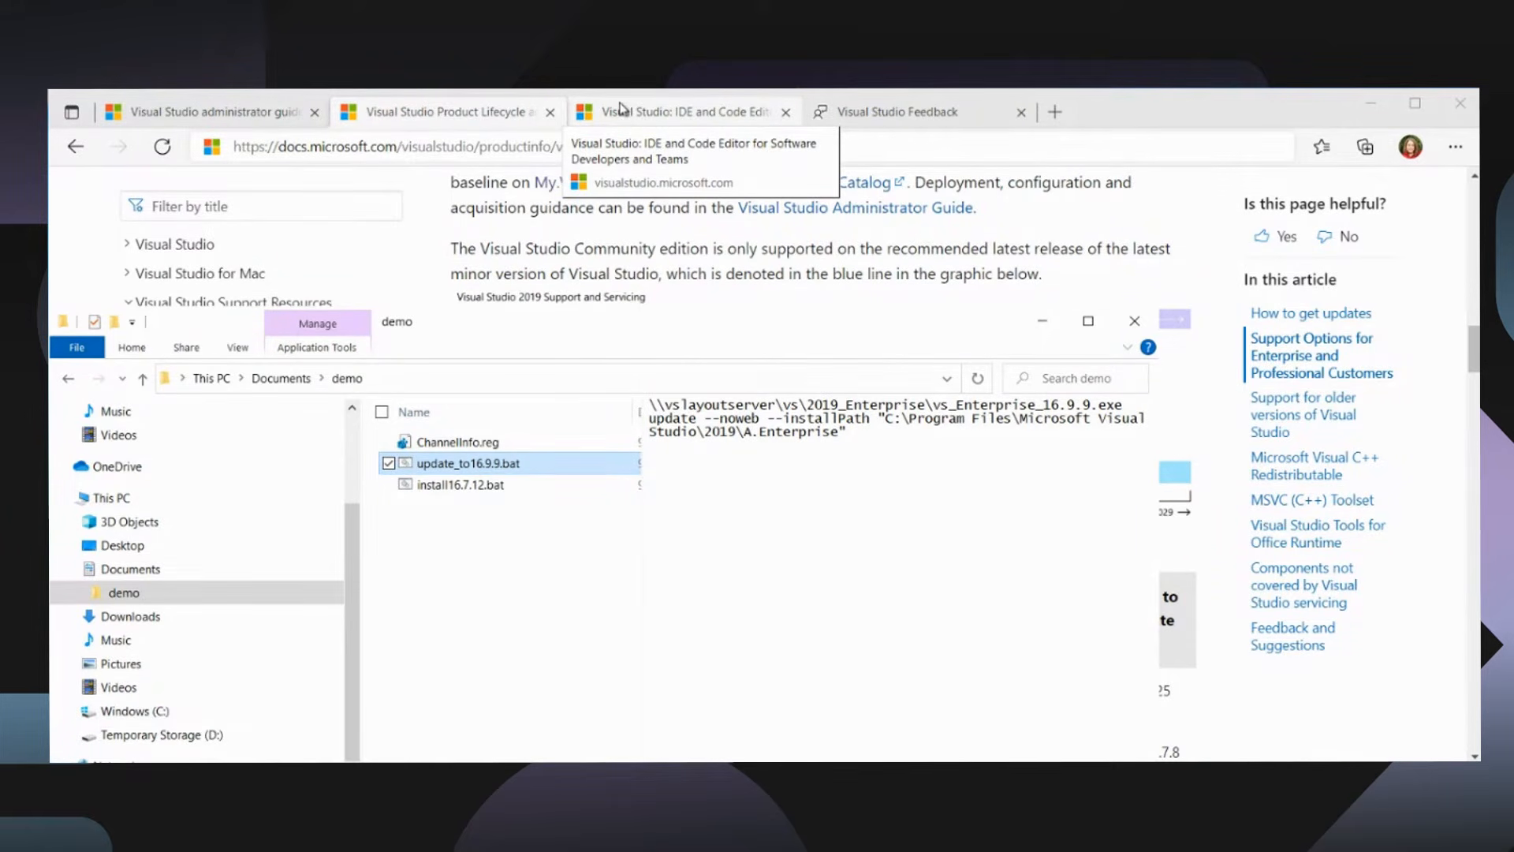
Step: Download the Visual Studio Enterprise 2022 Preview from the Visual Studio website
click(717, 117)
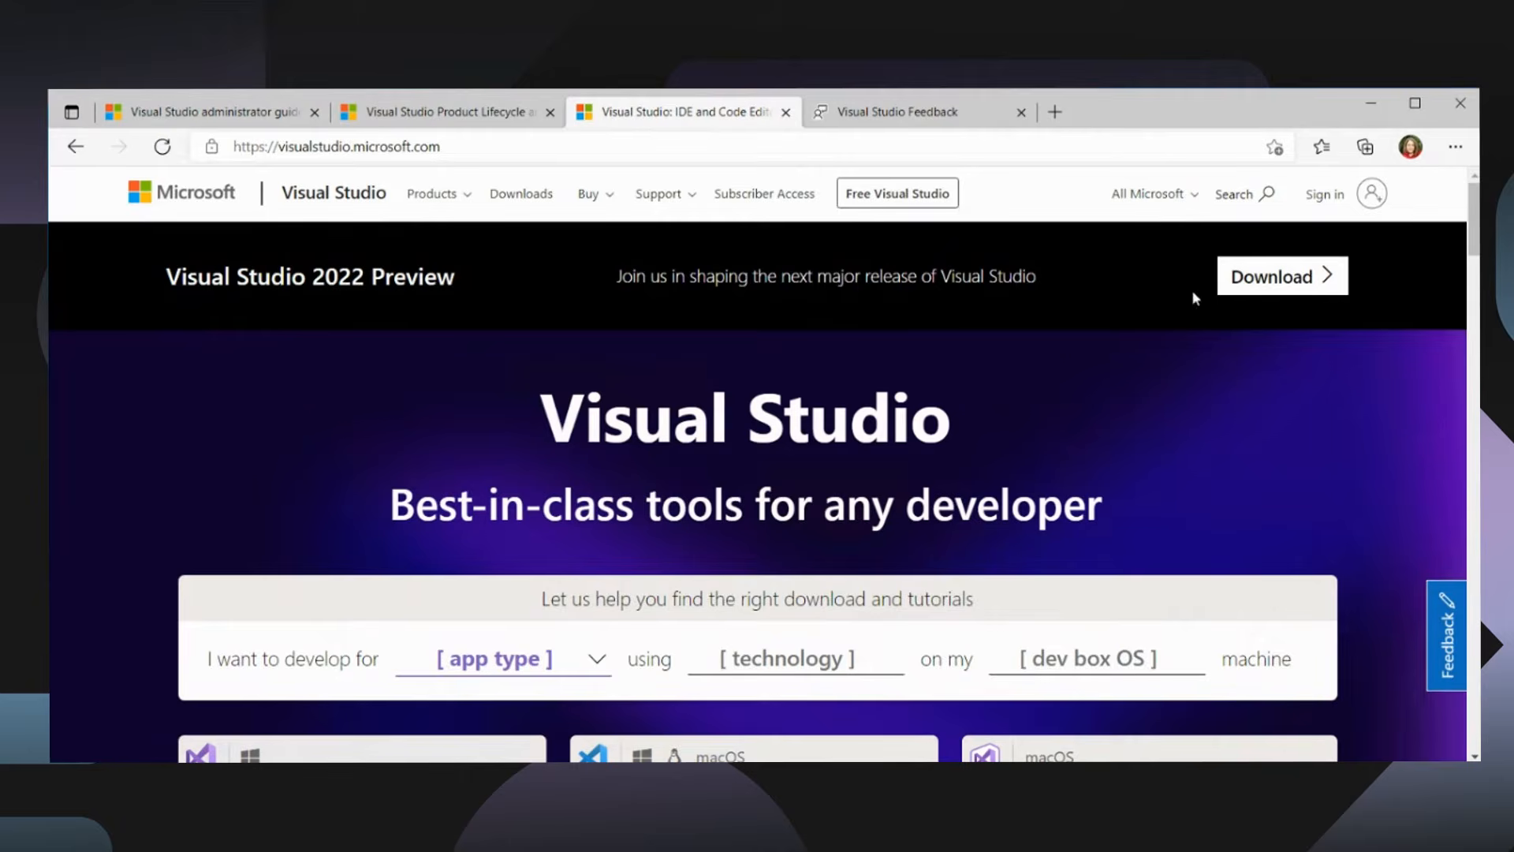
click(1288, 277)
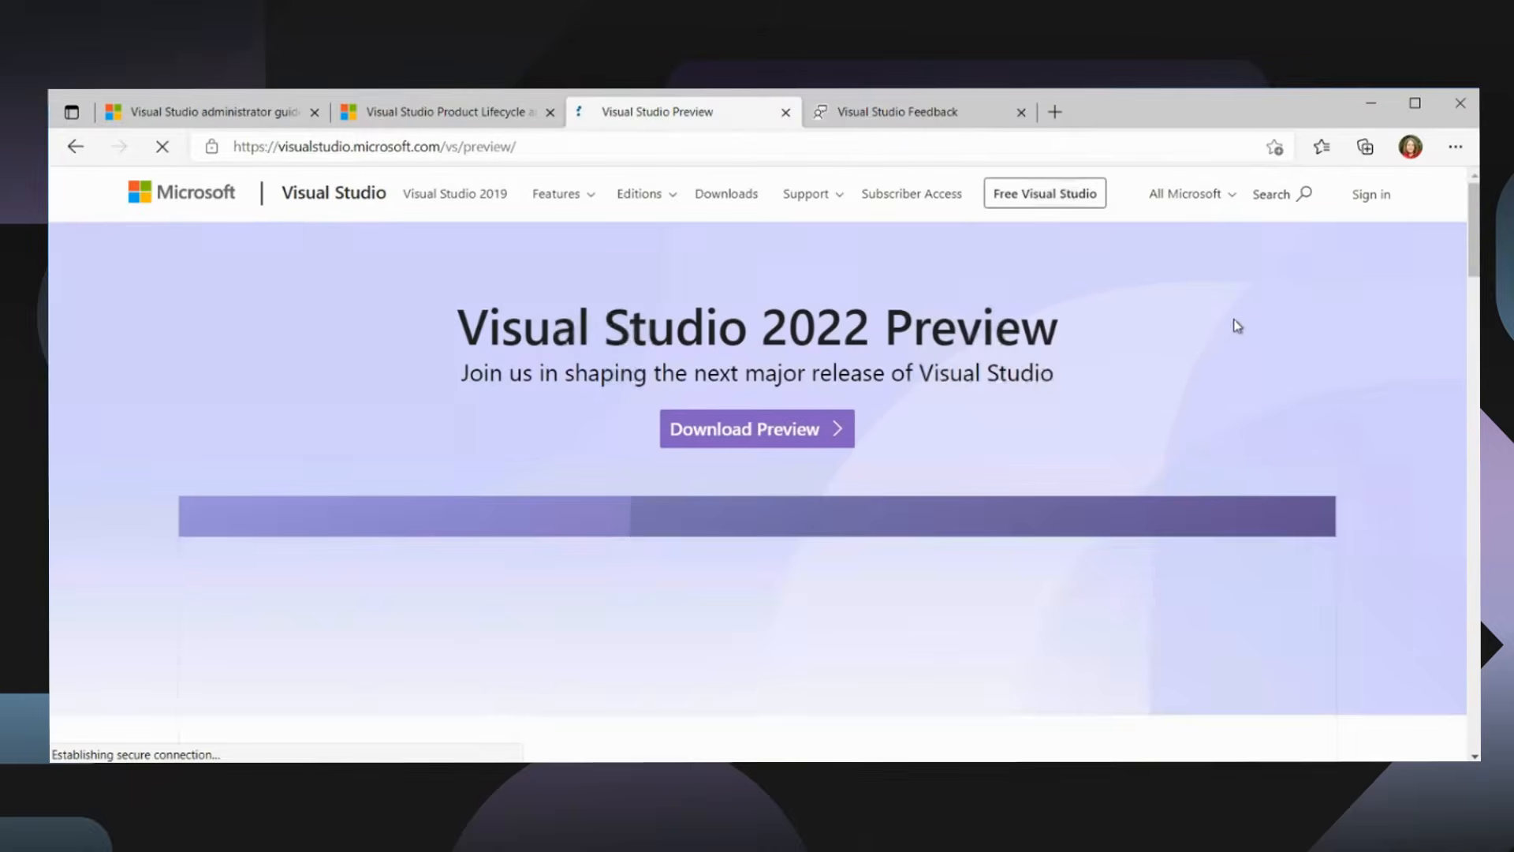
click(777, 434)
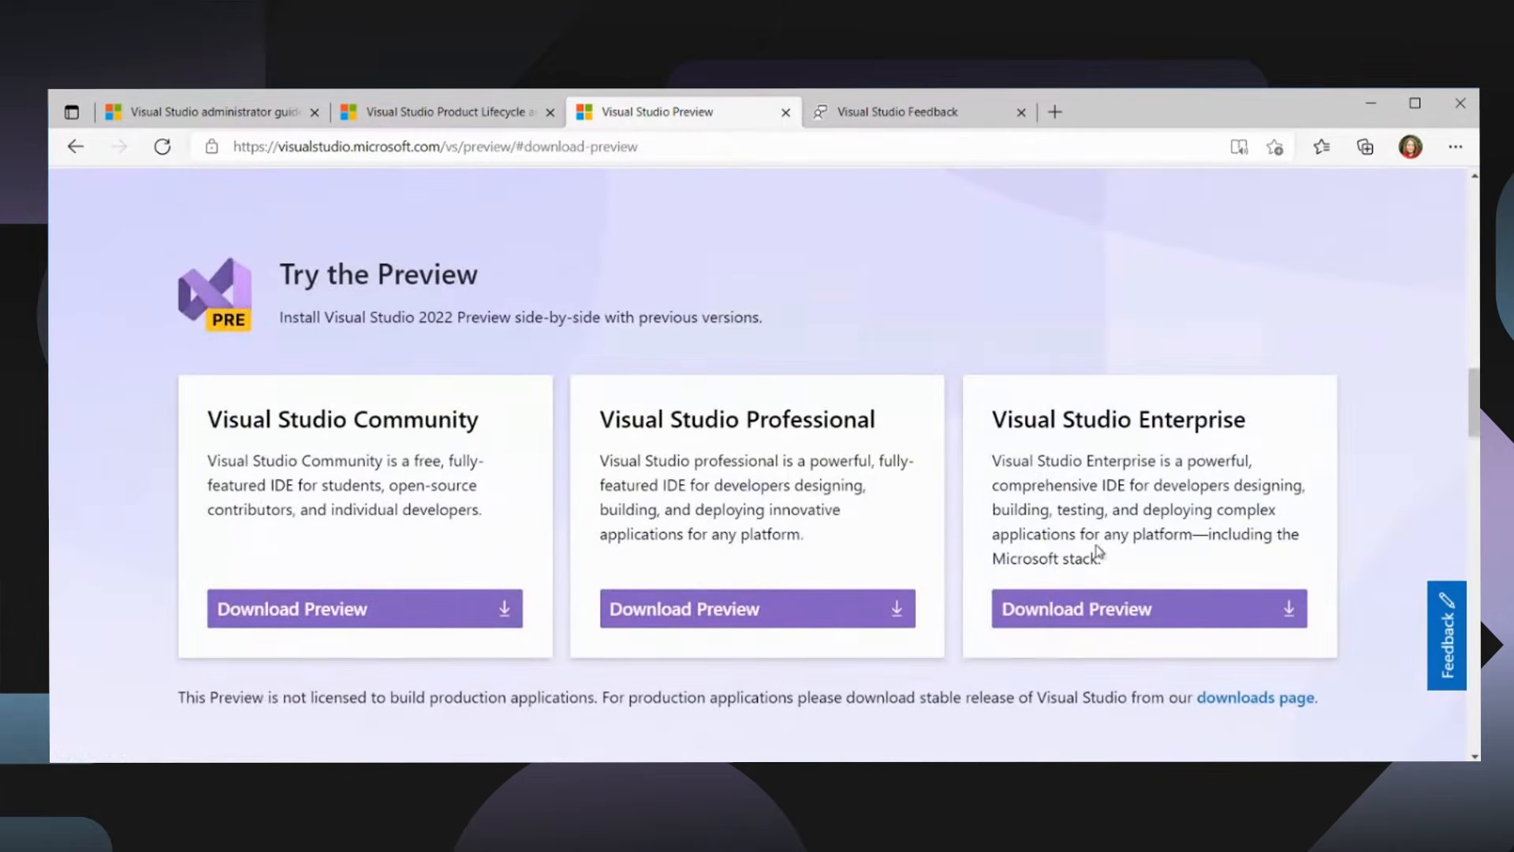
click(1089, 623)
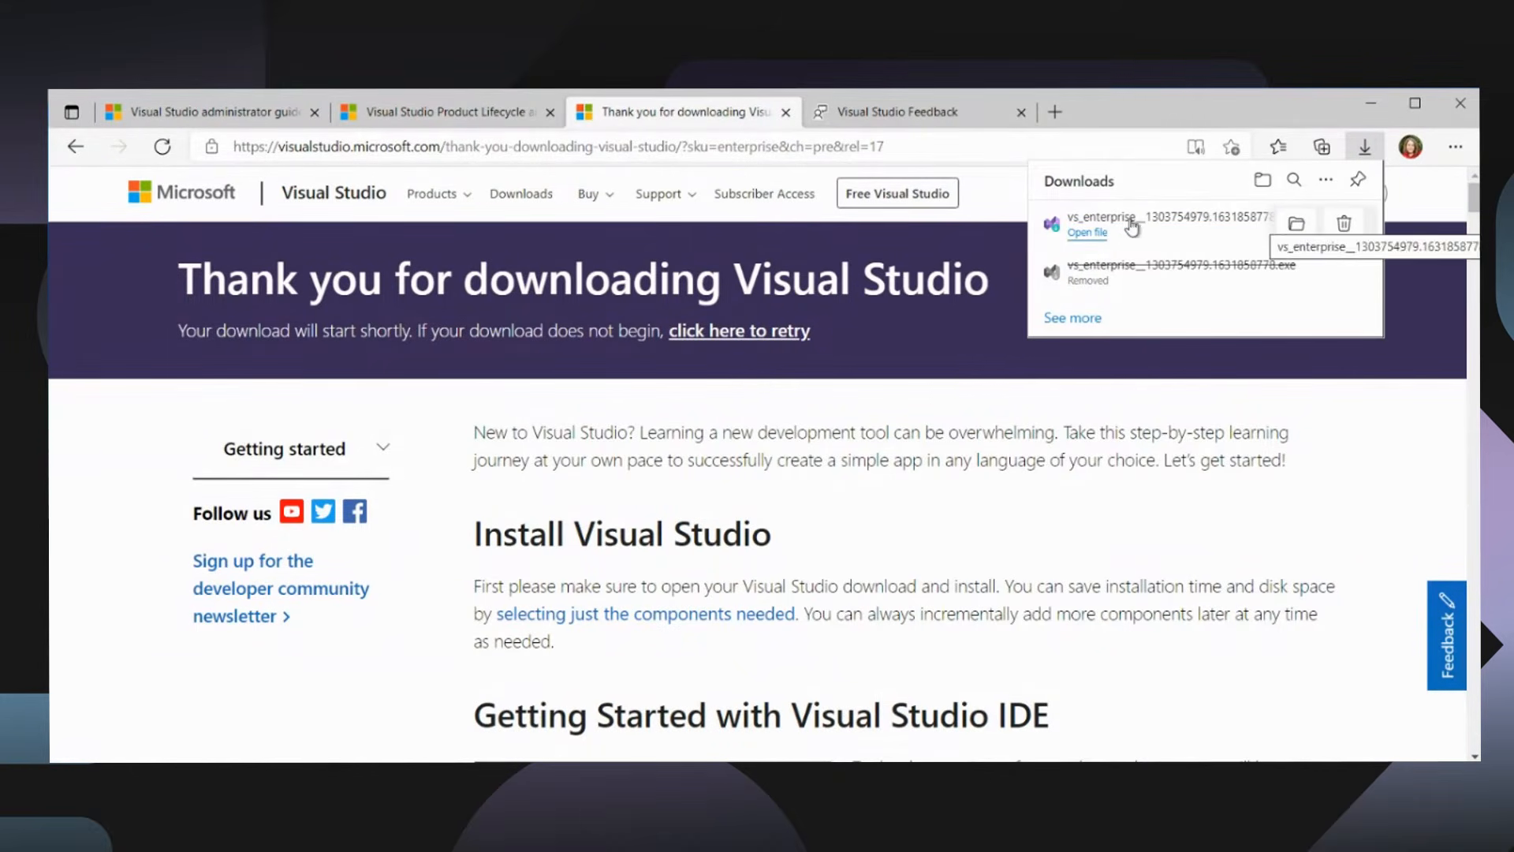
Step: Run the downloaded Enterprise setup file with permission to make changes, continue to the workload selection, and close the installer without installing
click(1133, 226)
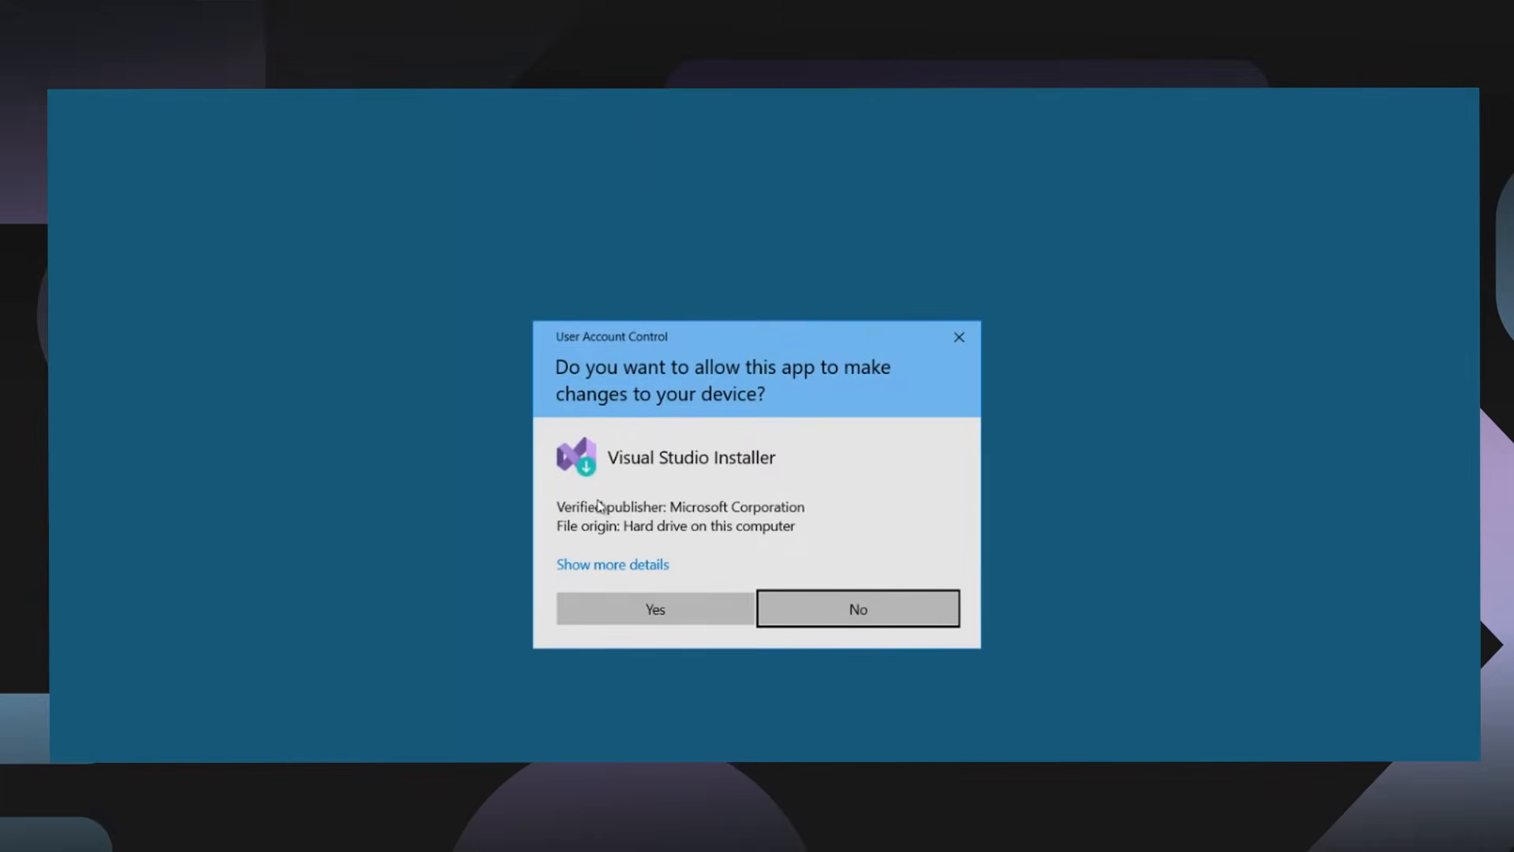
click(631, 604)
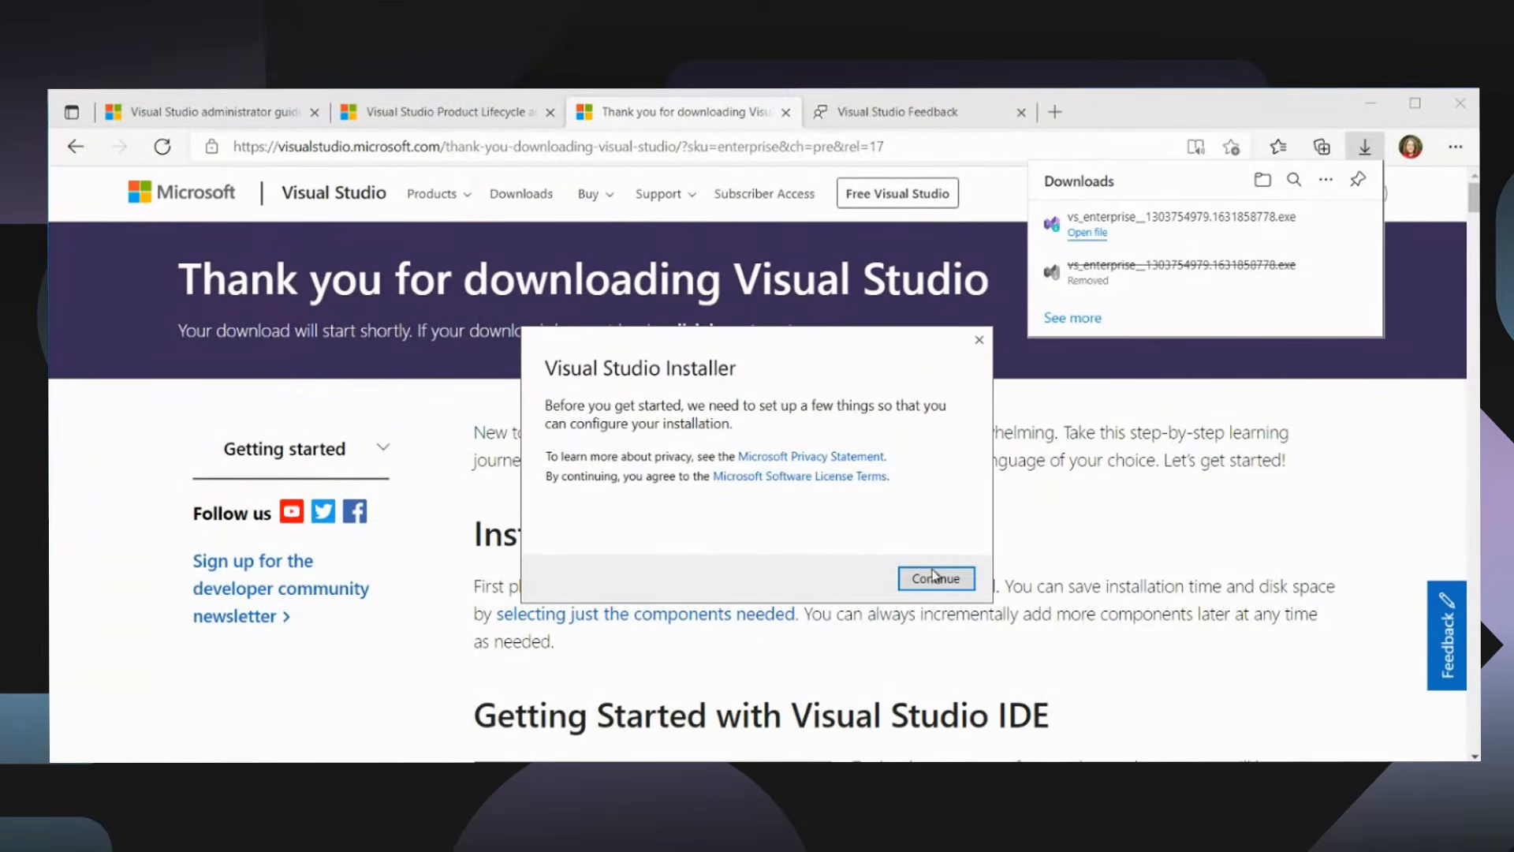
click(932, 576)
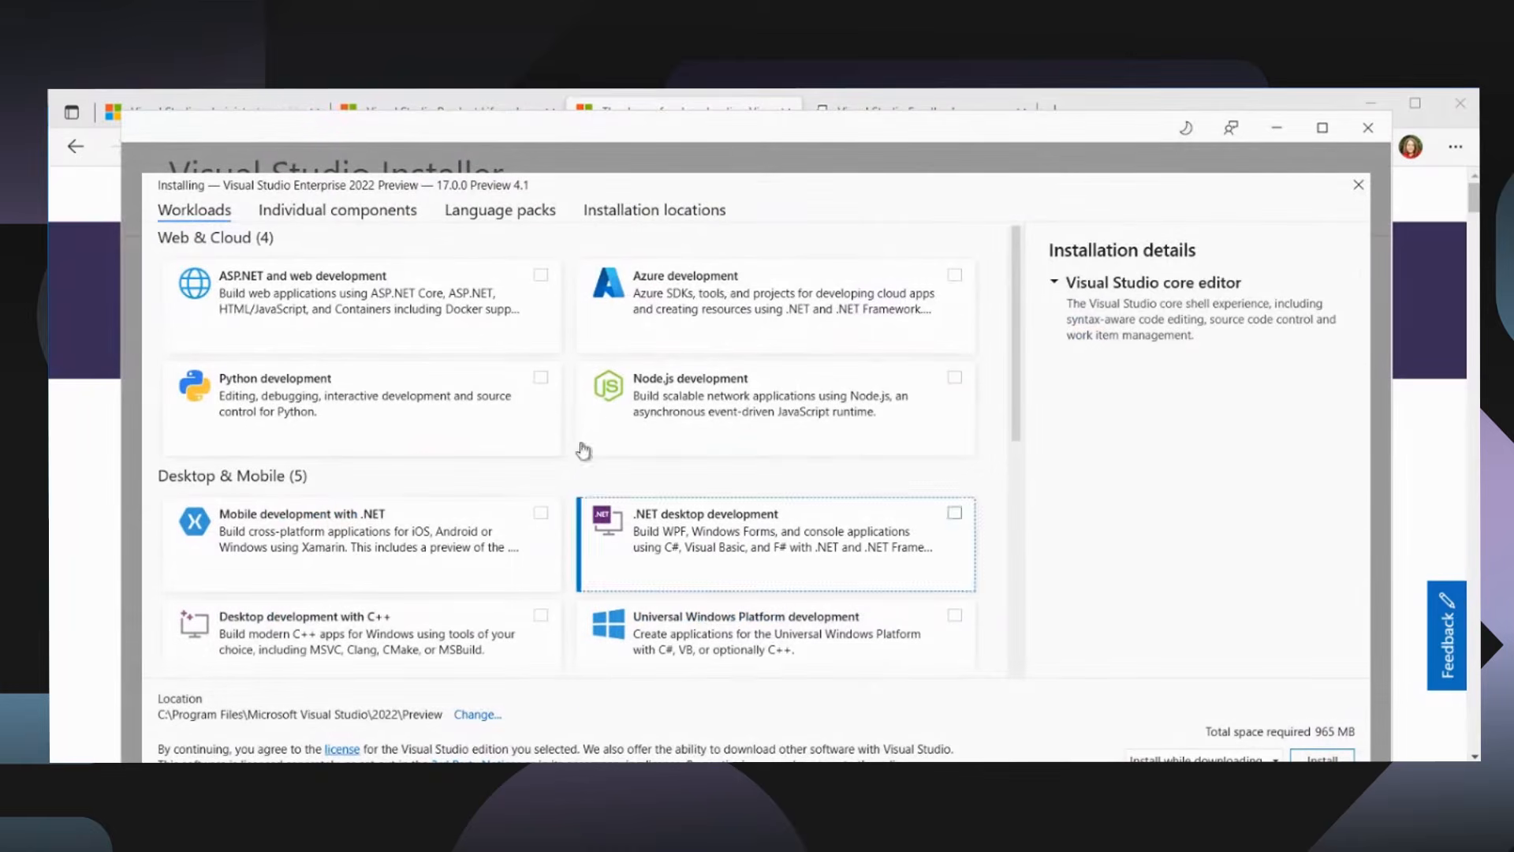
click(1366, 125)
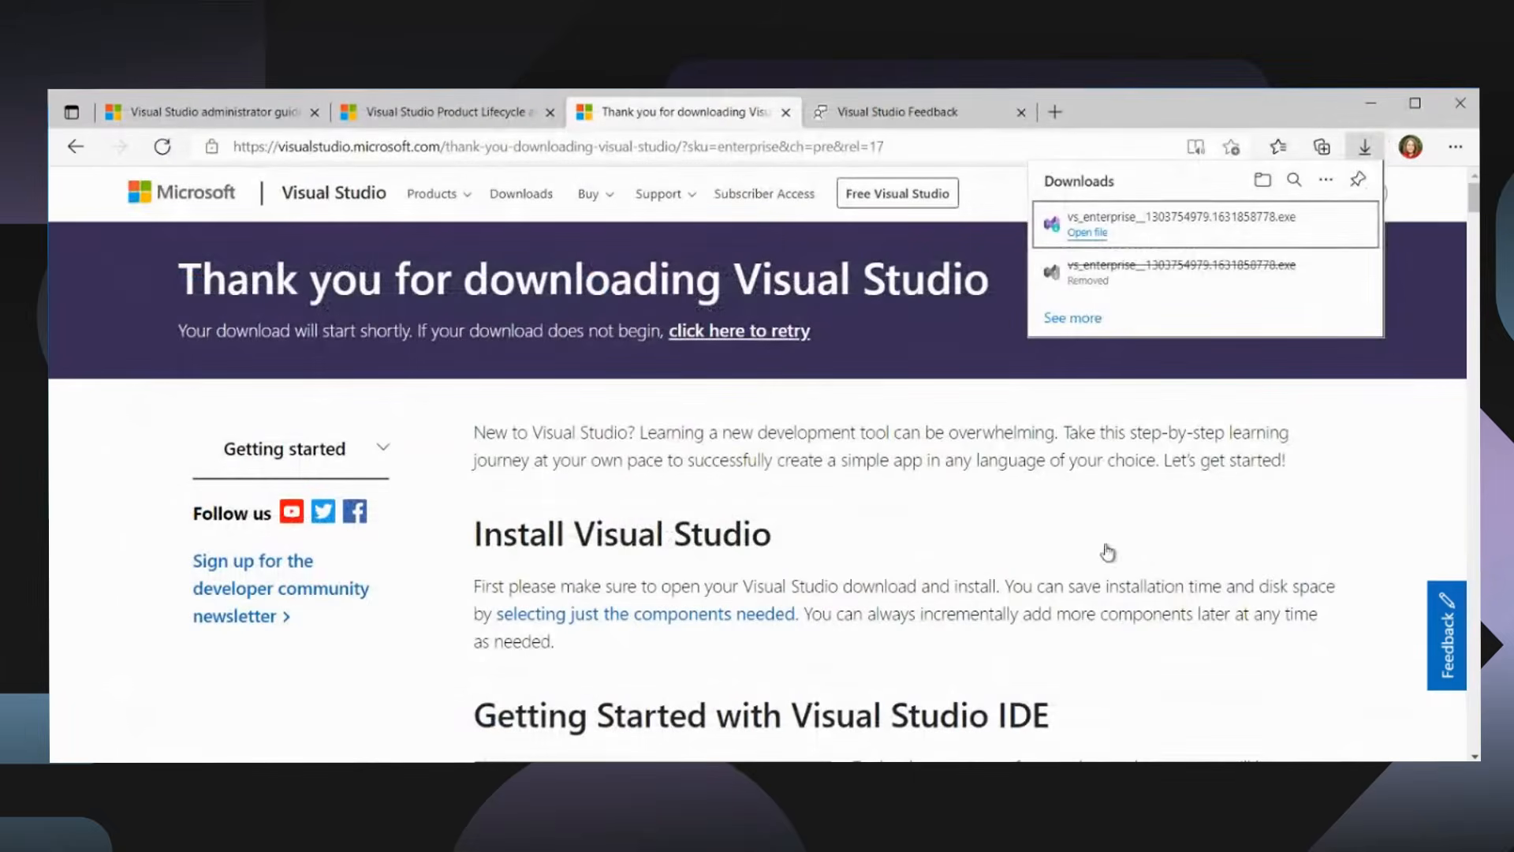
Step: Run update_to16.9.9.bat from the demo folder again, allowing changes and continuing through the Visual Studio Installer setup
click(558, 759)
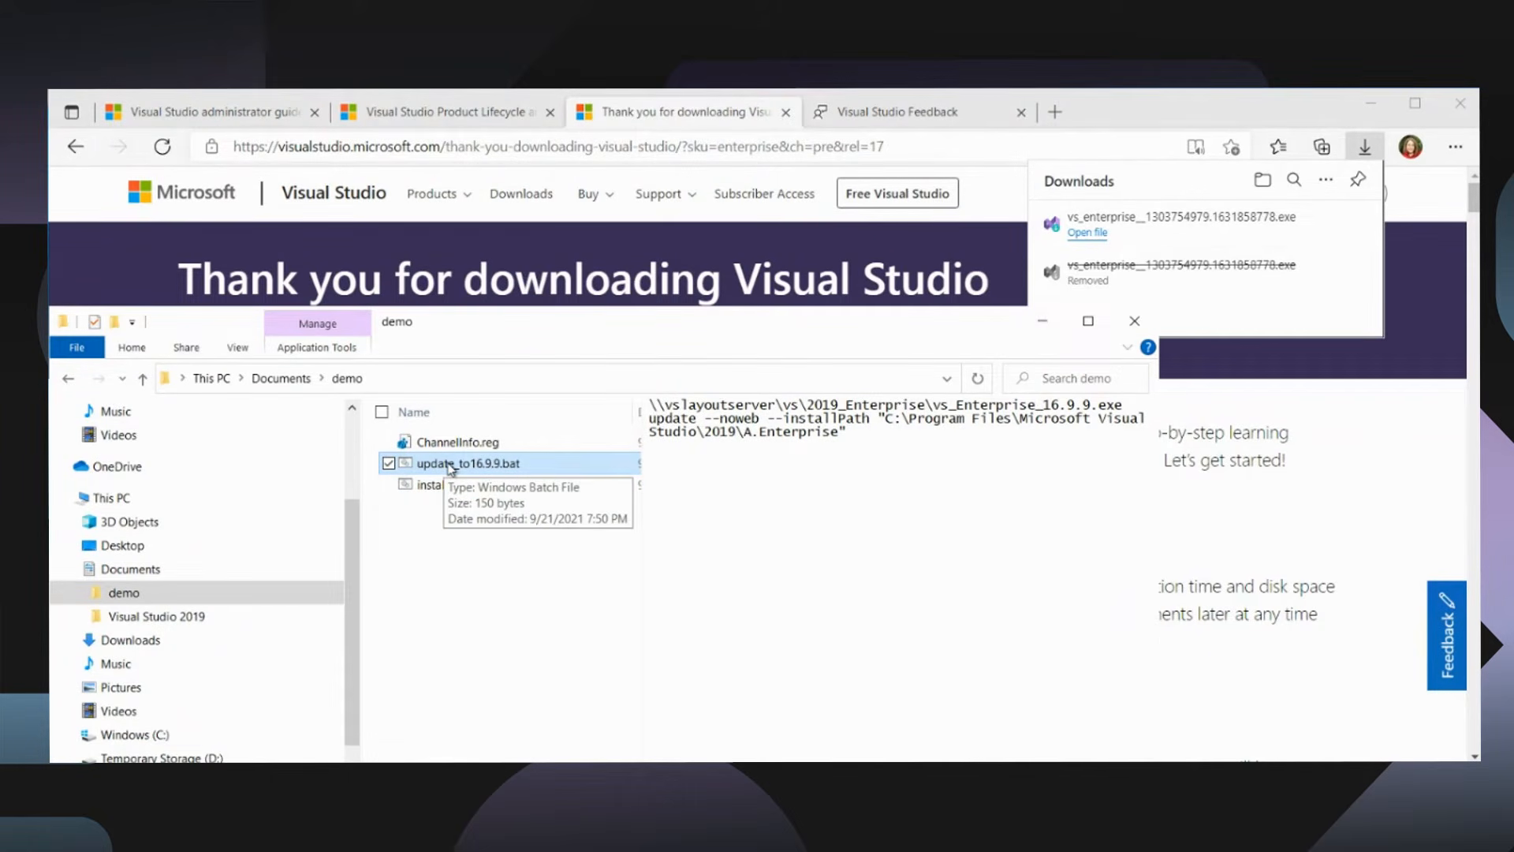
double_click(501, 470)
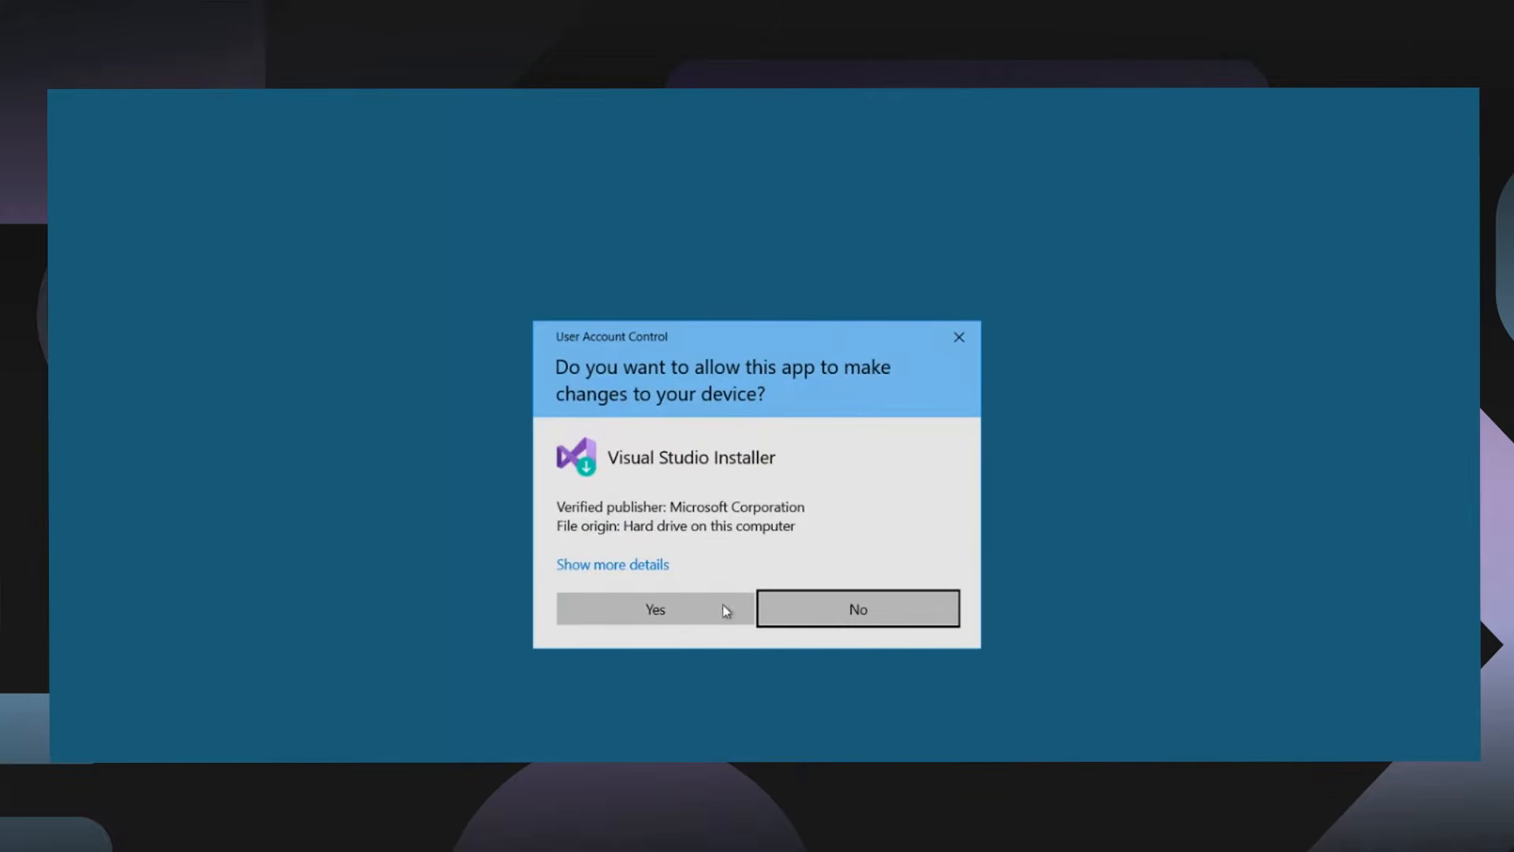
click(670, 614)
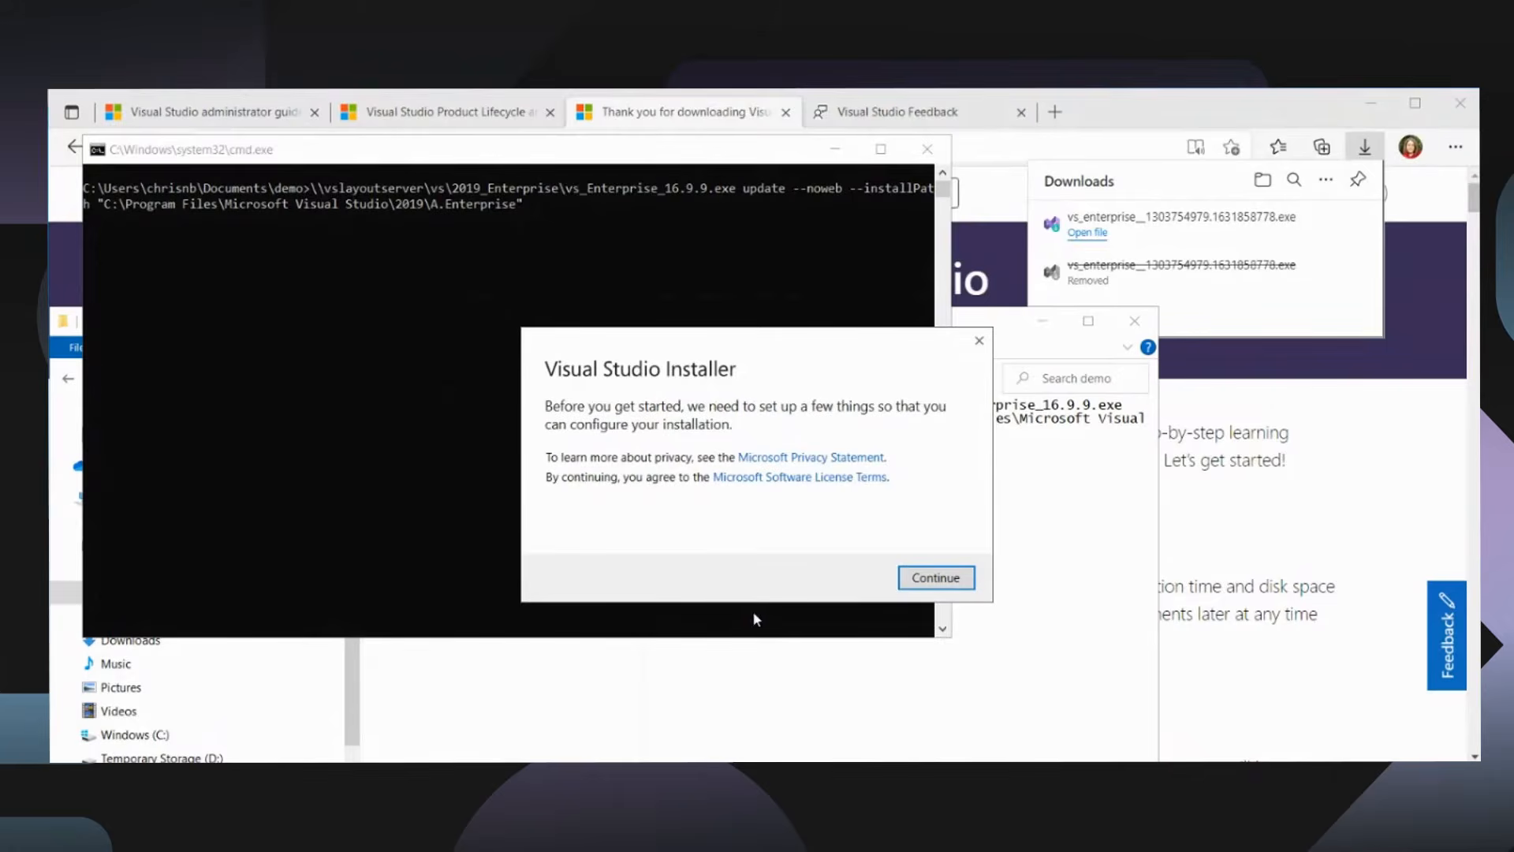
click(937, 578)
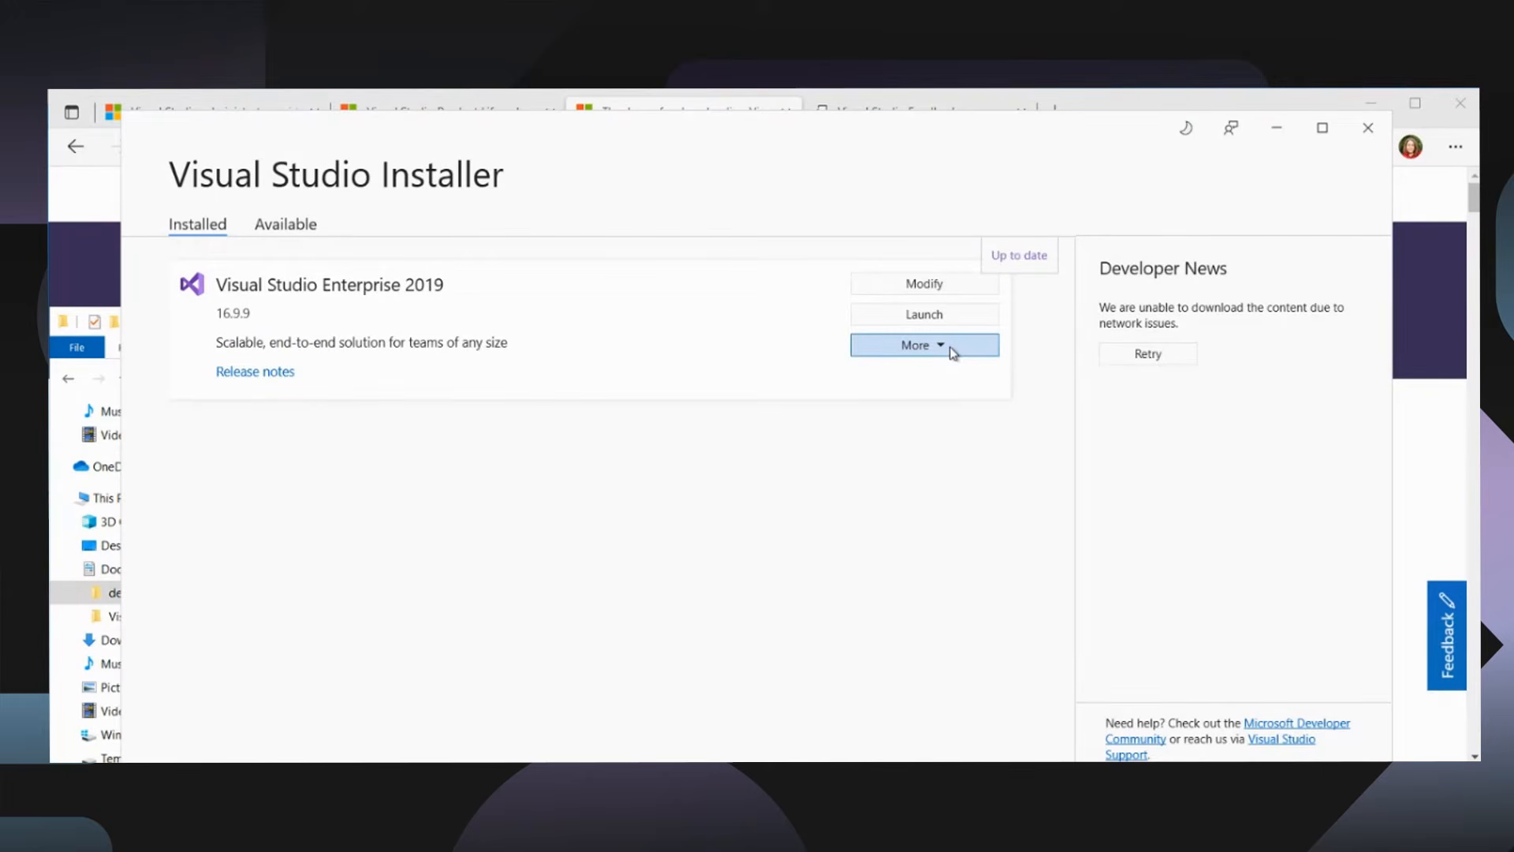
Step: Compare the Release and Private Channel options in the update settings of Visual Studio Enterprise 2019, and cancel without changing the channel
click(903, 352)
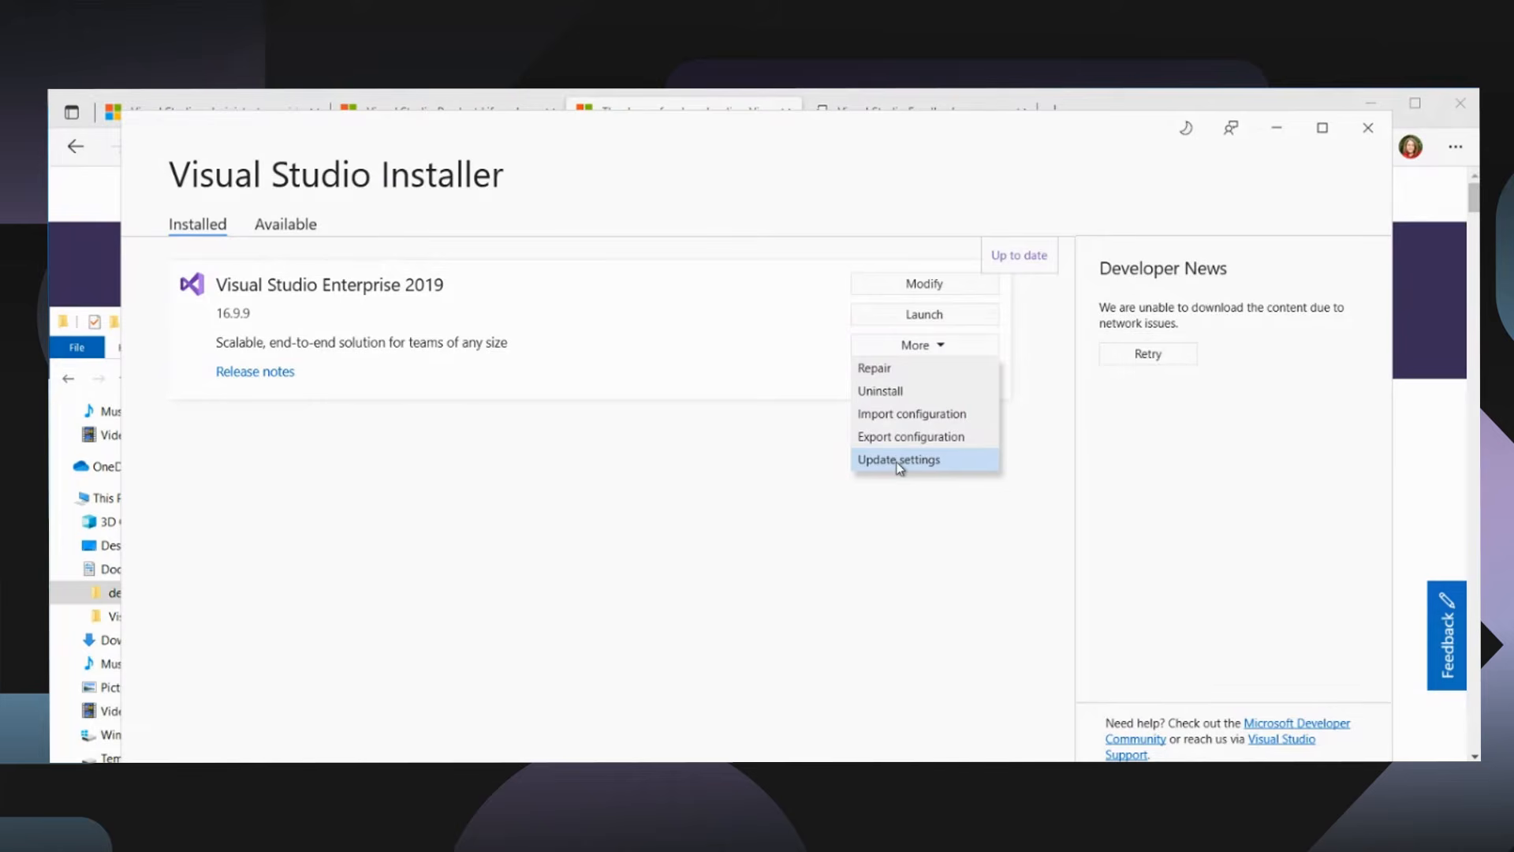
click(900, 460)
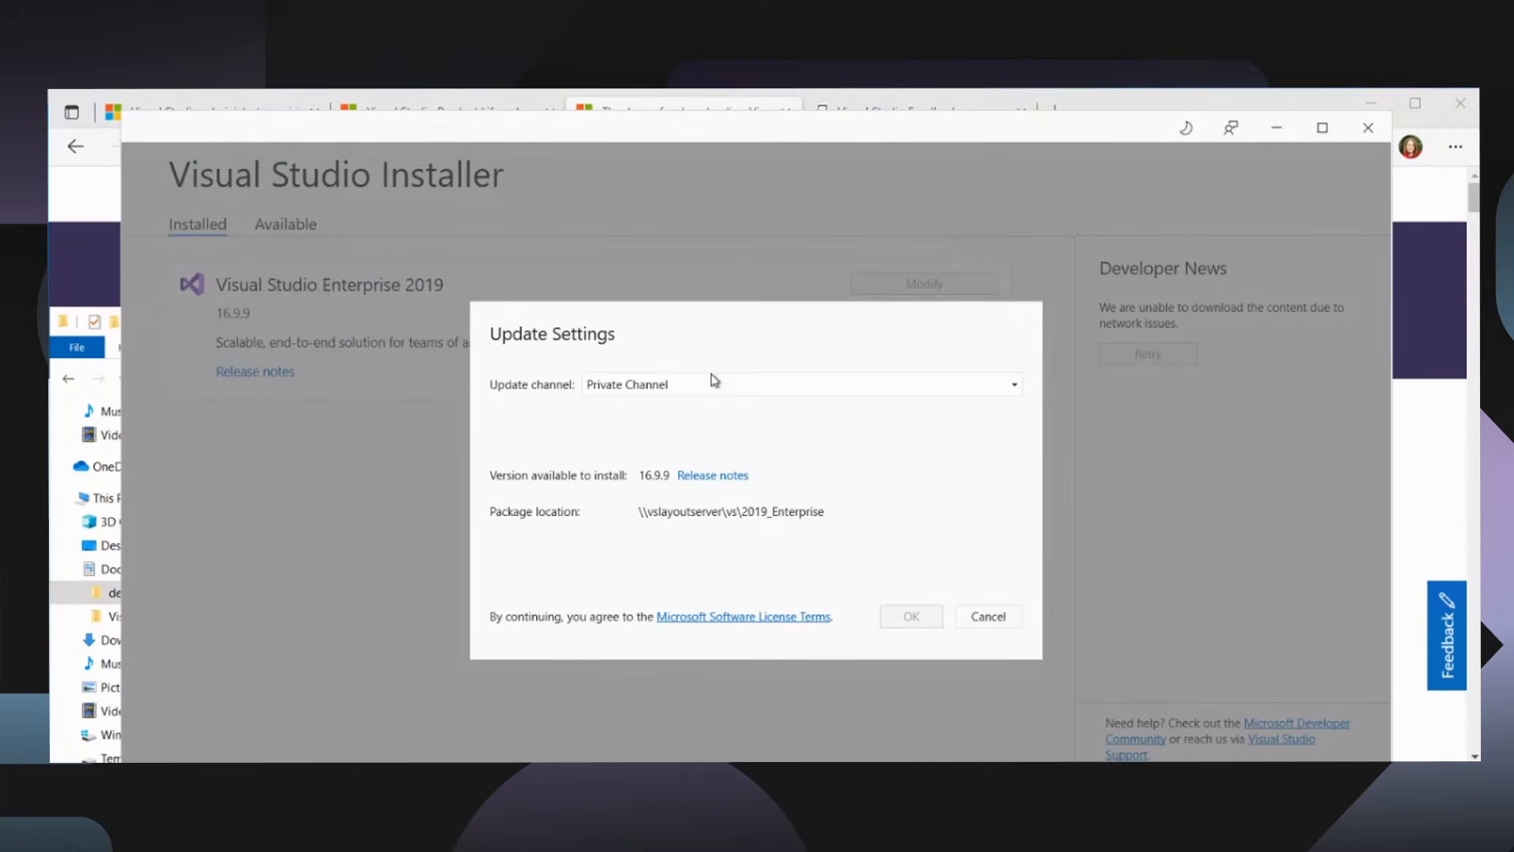
click(667, 384)
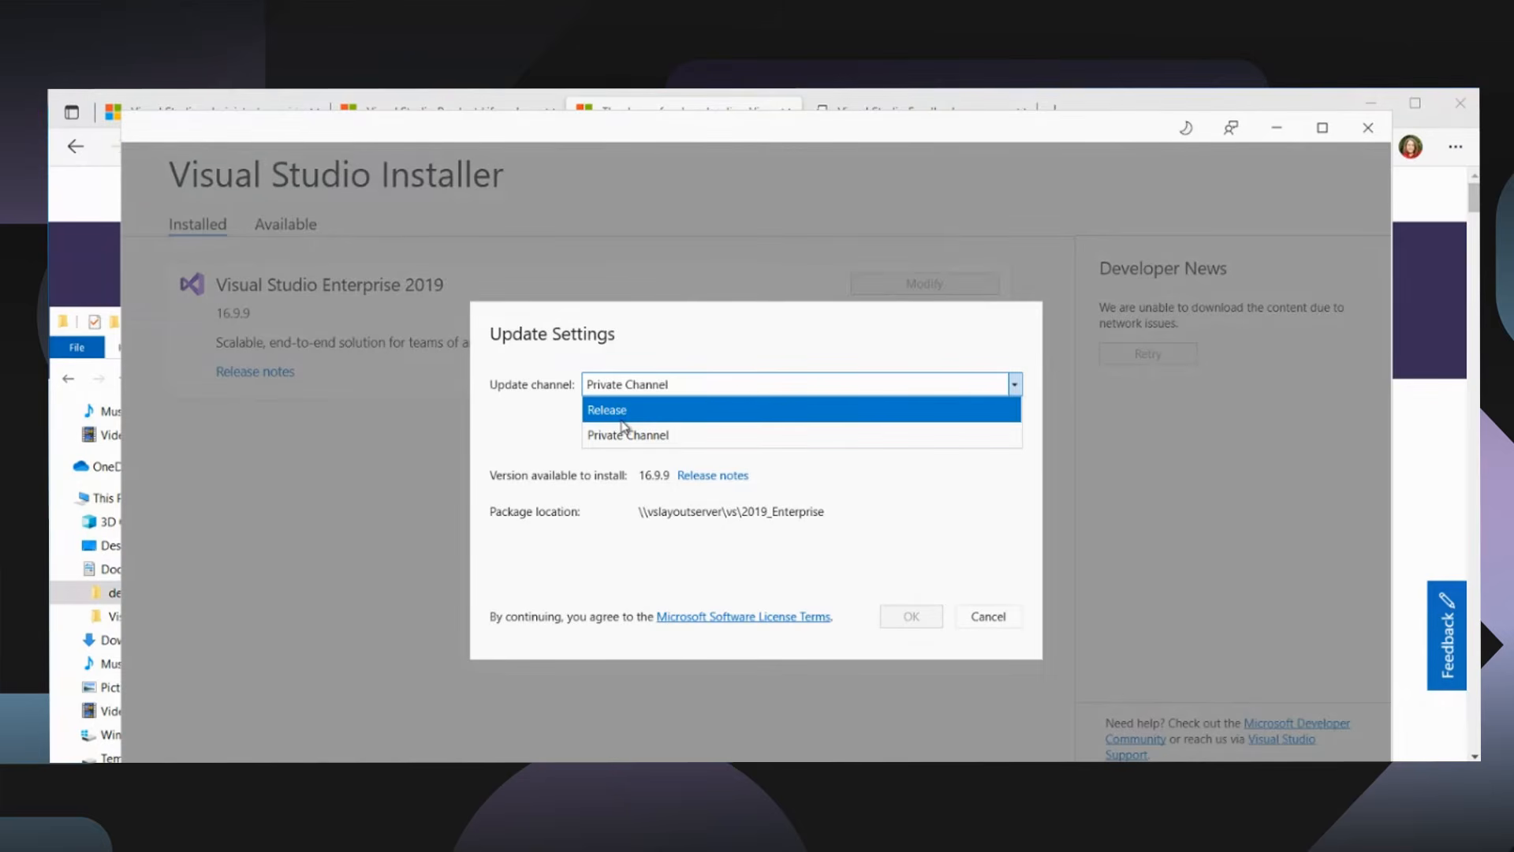
click(625, 418)
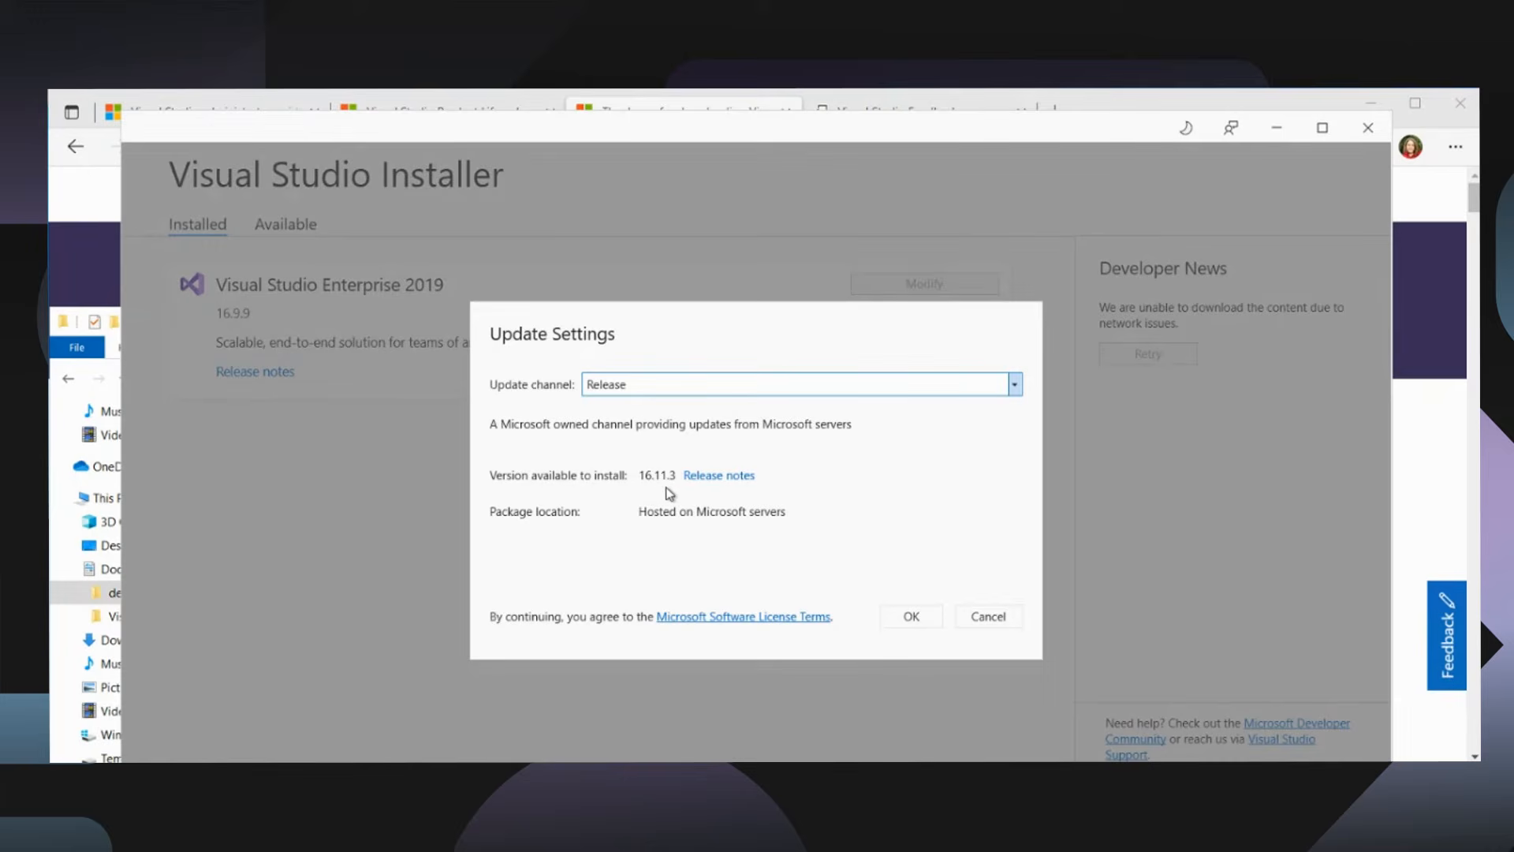
click(663, 392)
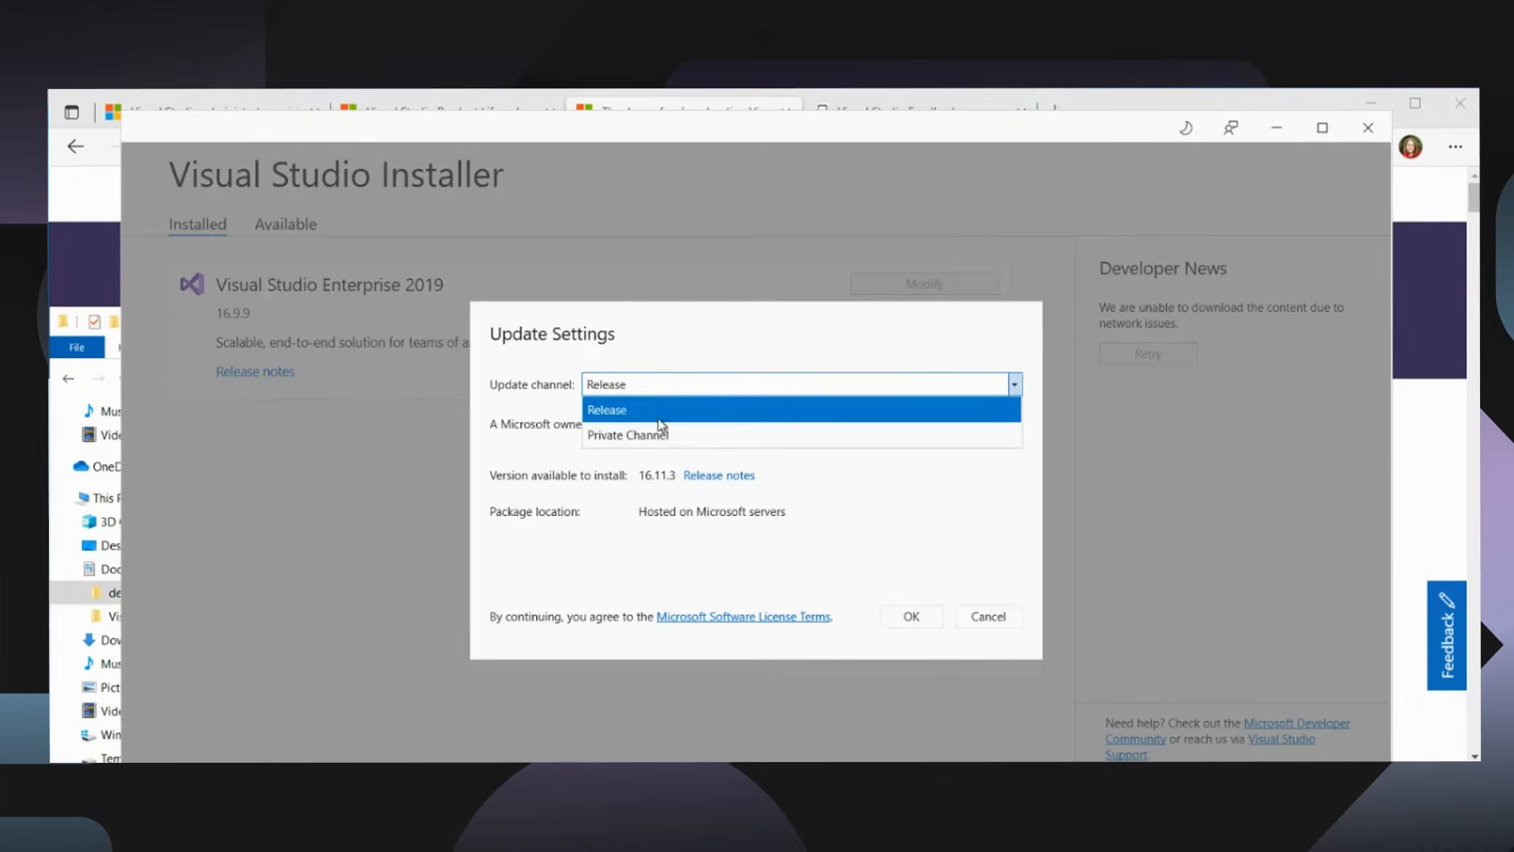
click(662, 433)
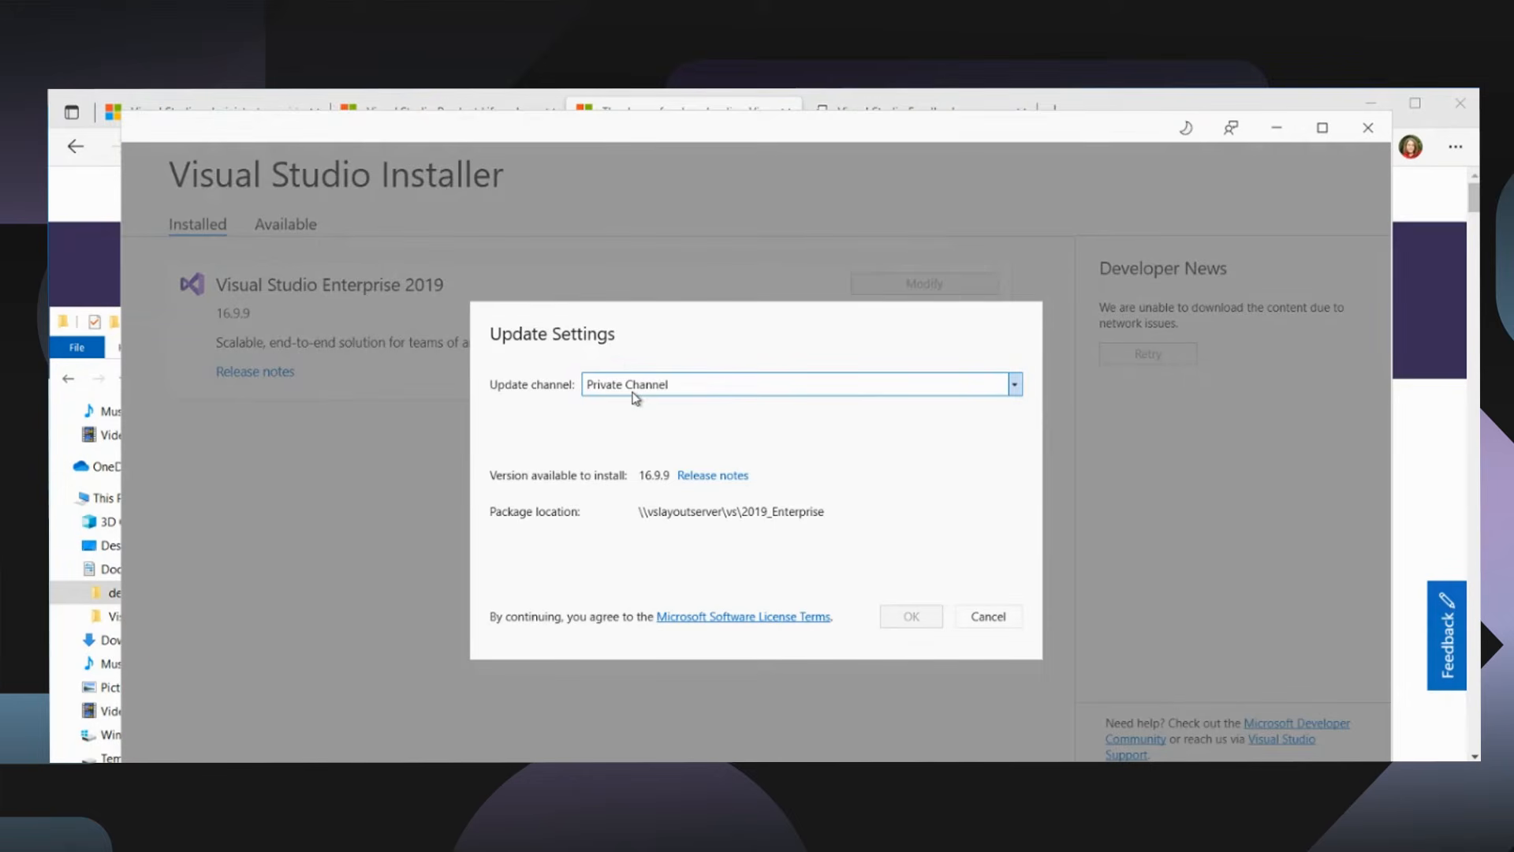
click(990, 627)
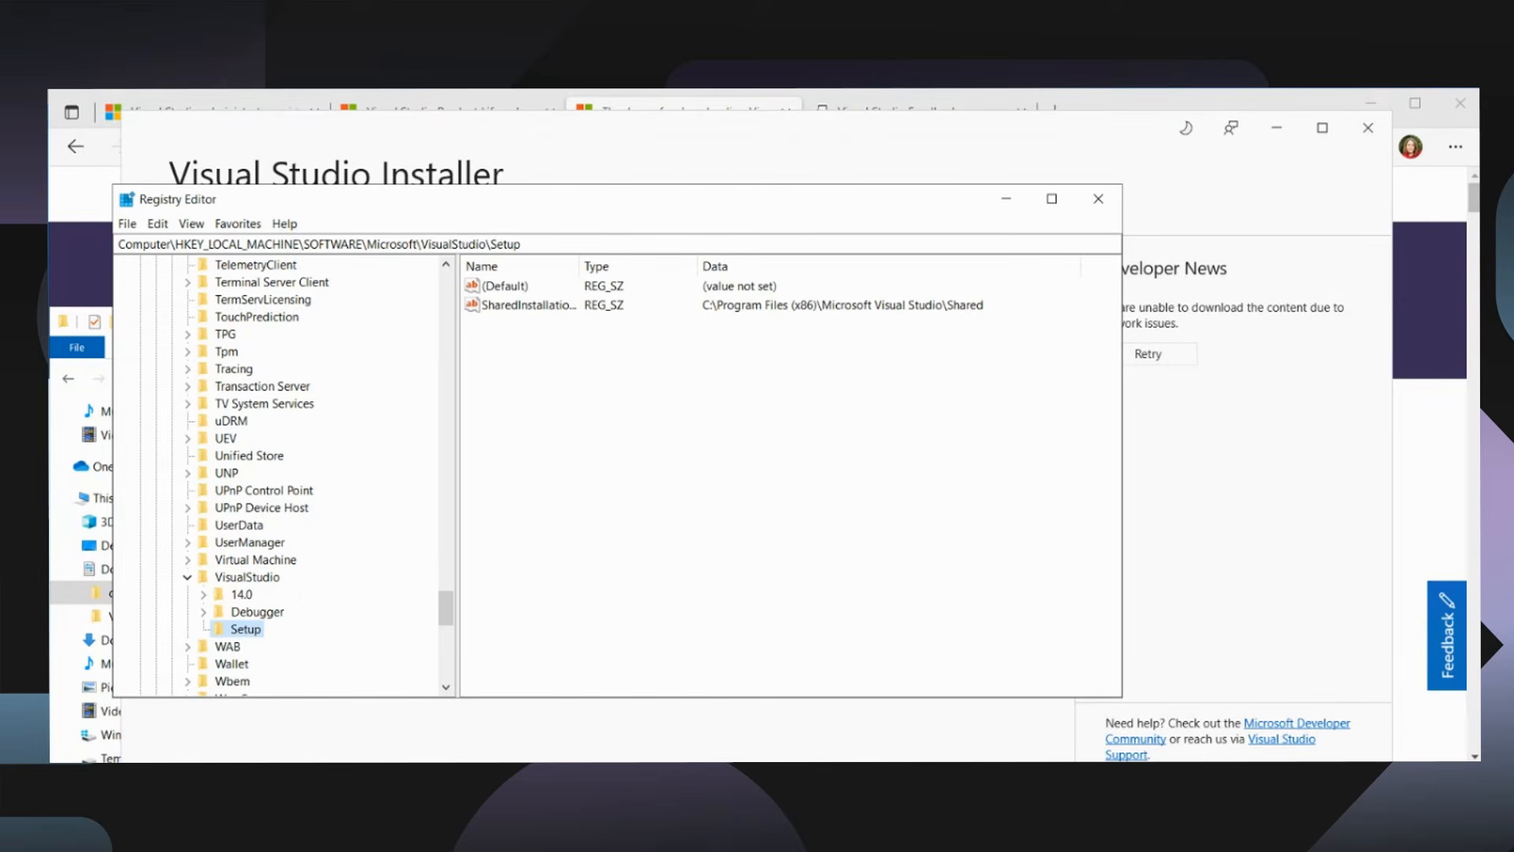
Step: Import ChannelInfo.reg from the demo folder into the registry to add the Spring 2021 Update and Winter 2021 Update channels
click(473, 779)
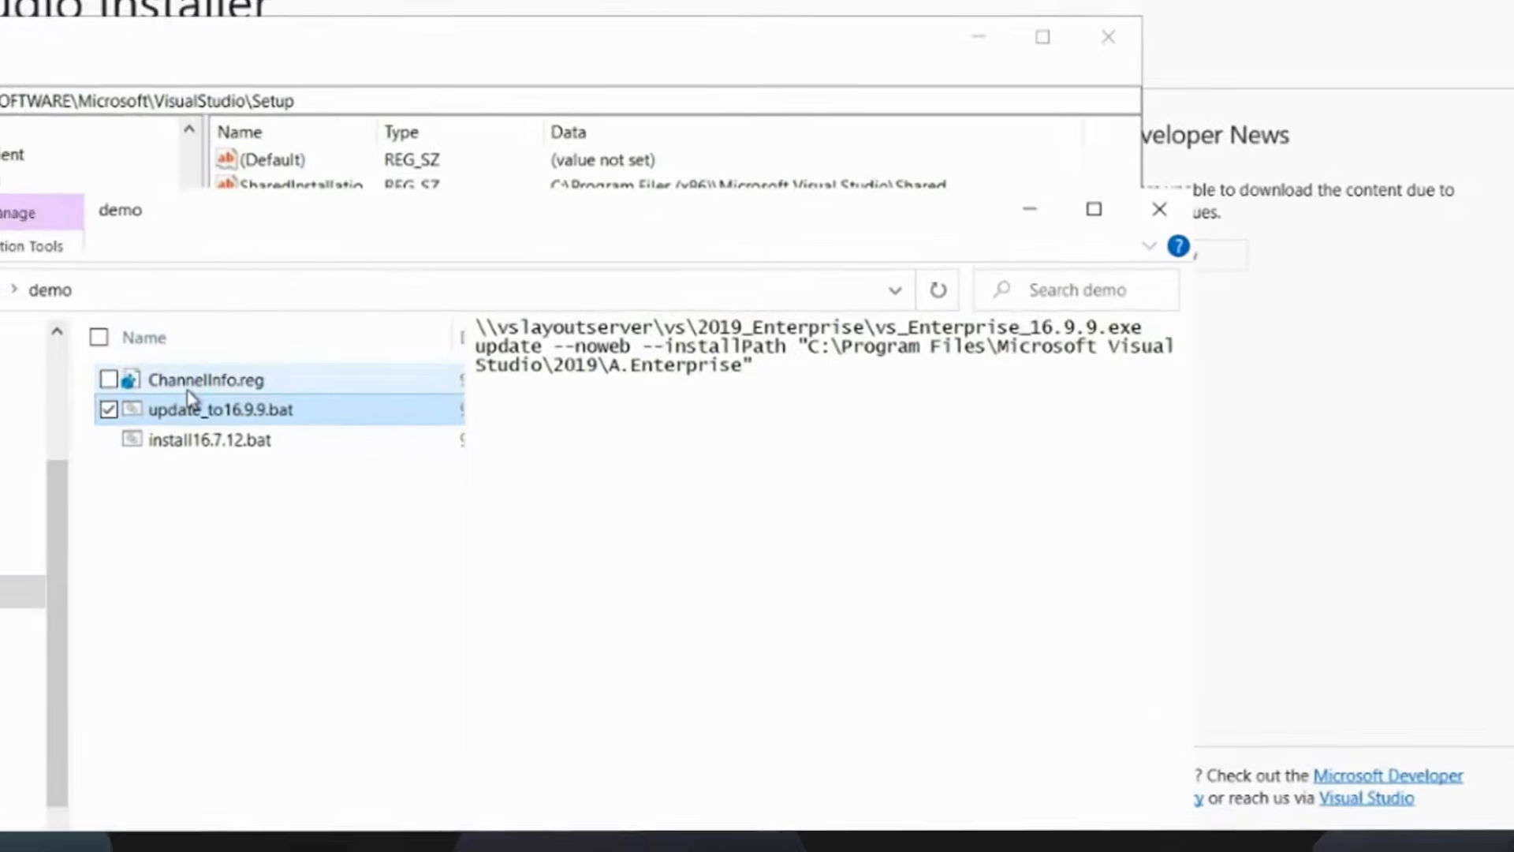
click(445, 446)
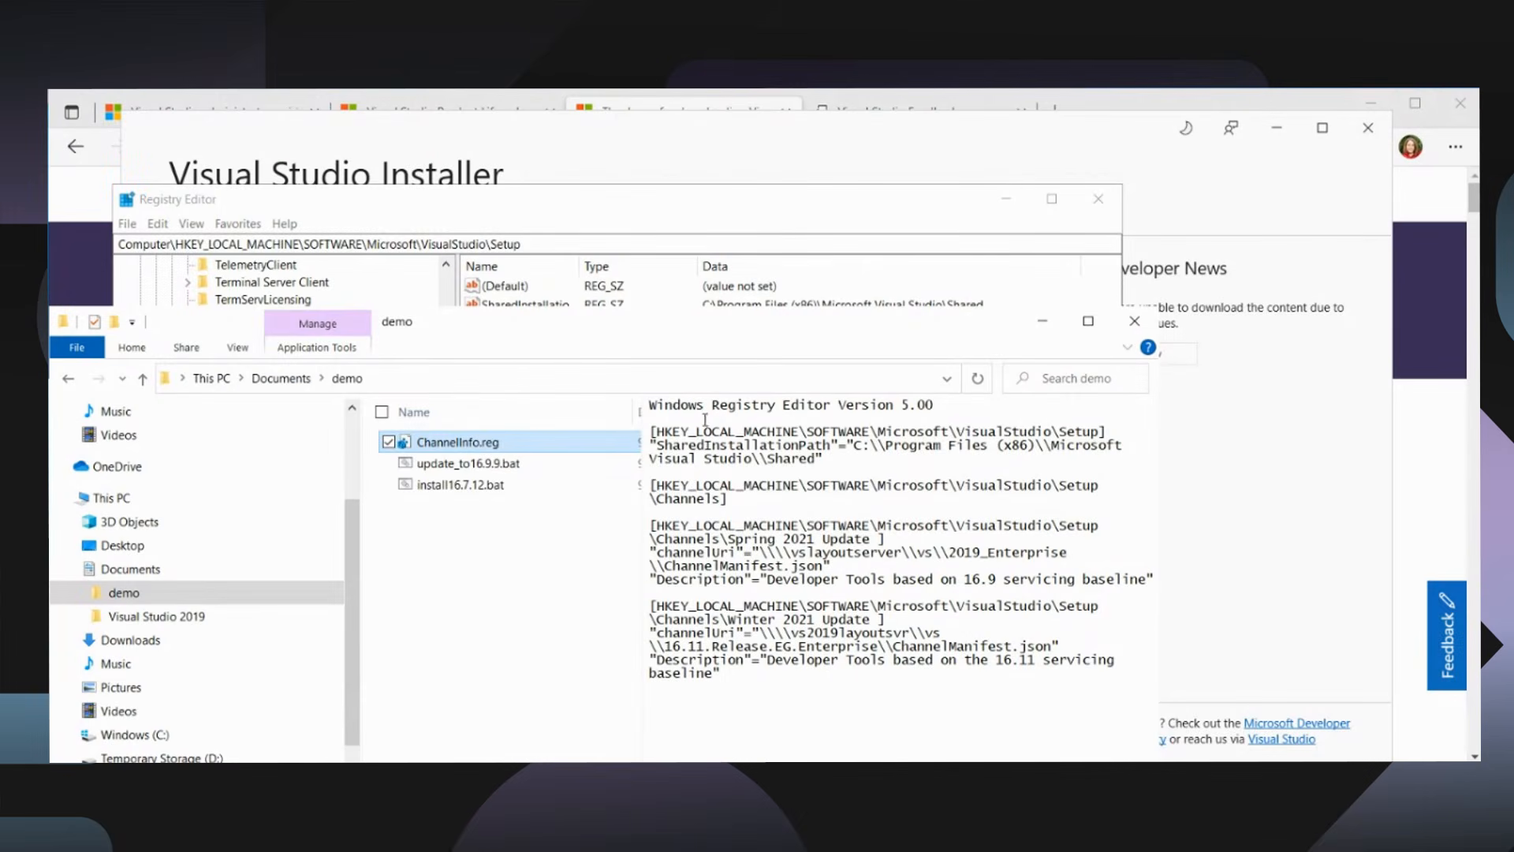
double_click(537, 451)
click(652, 593)
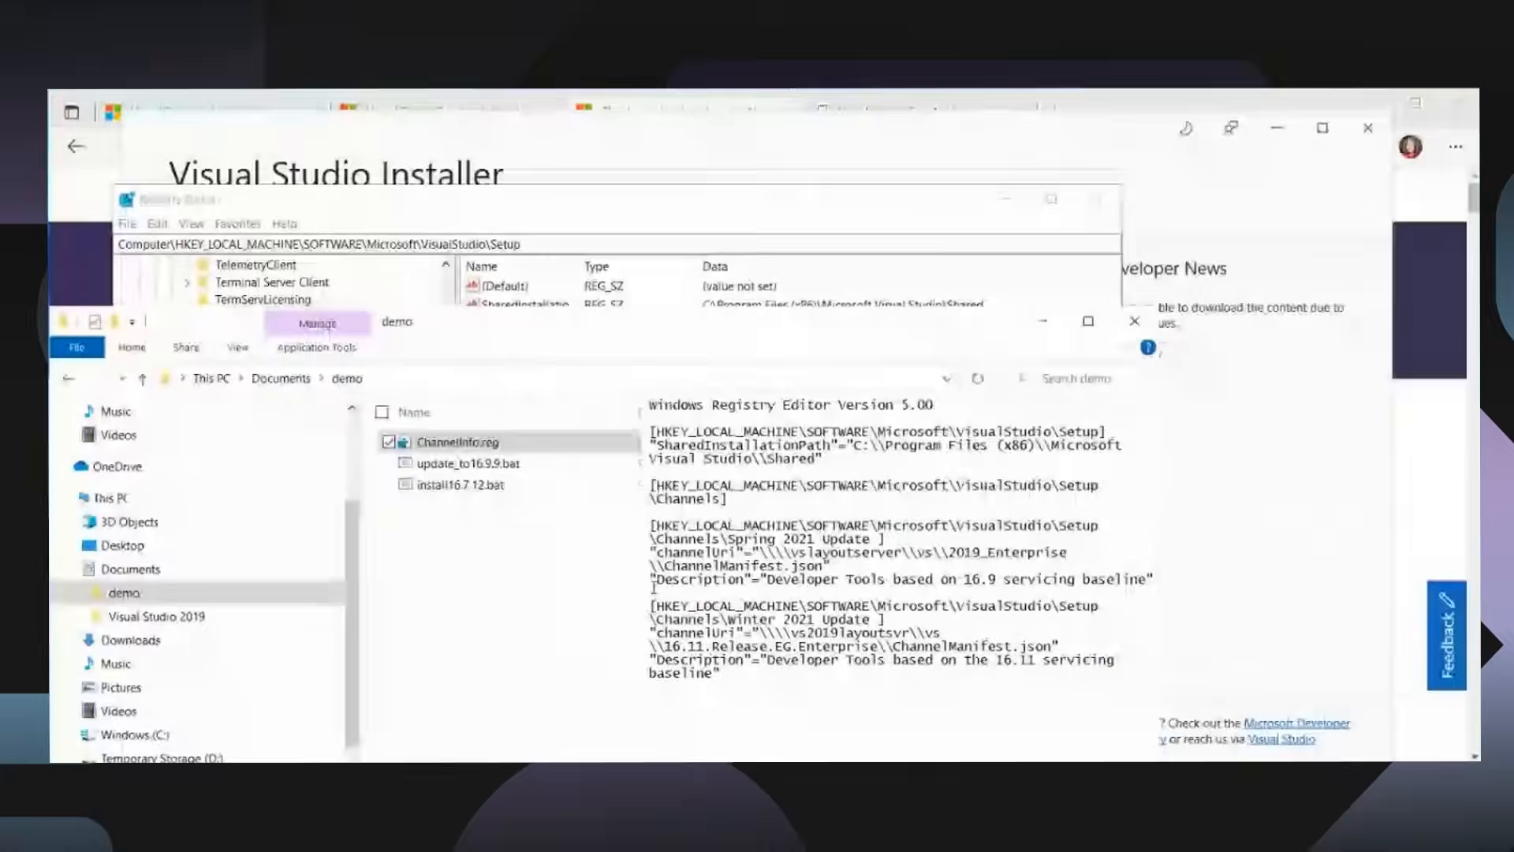
click(899, 499)
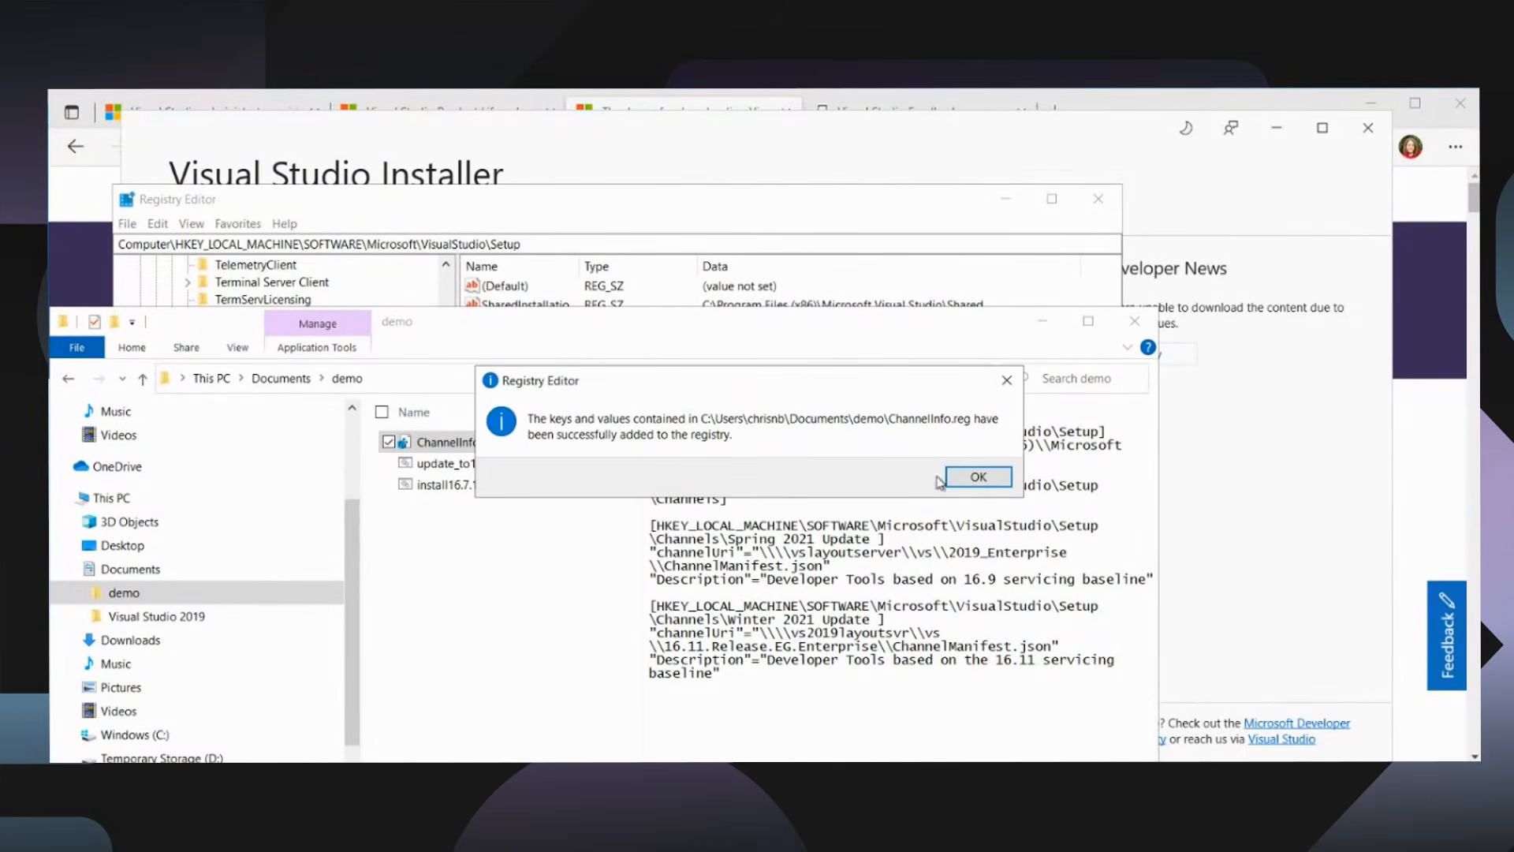
Step: Dismiss the import message and inspect the Channels subkeys under VisualStudio\Setup in Registry Editor, and minimize Registry Editor
click(978, 478)
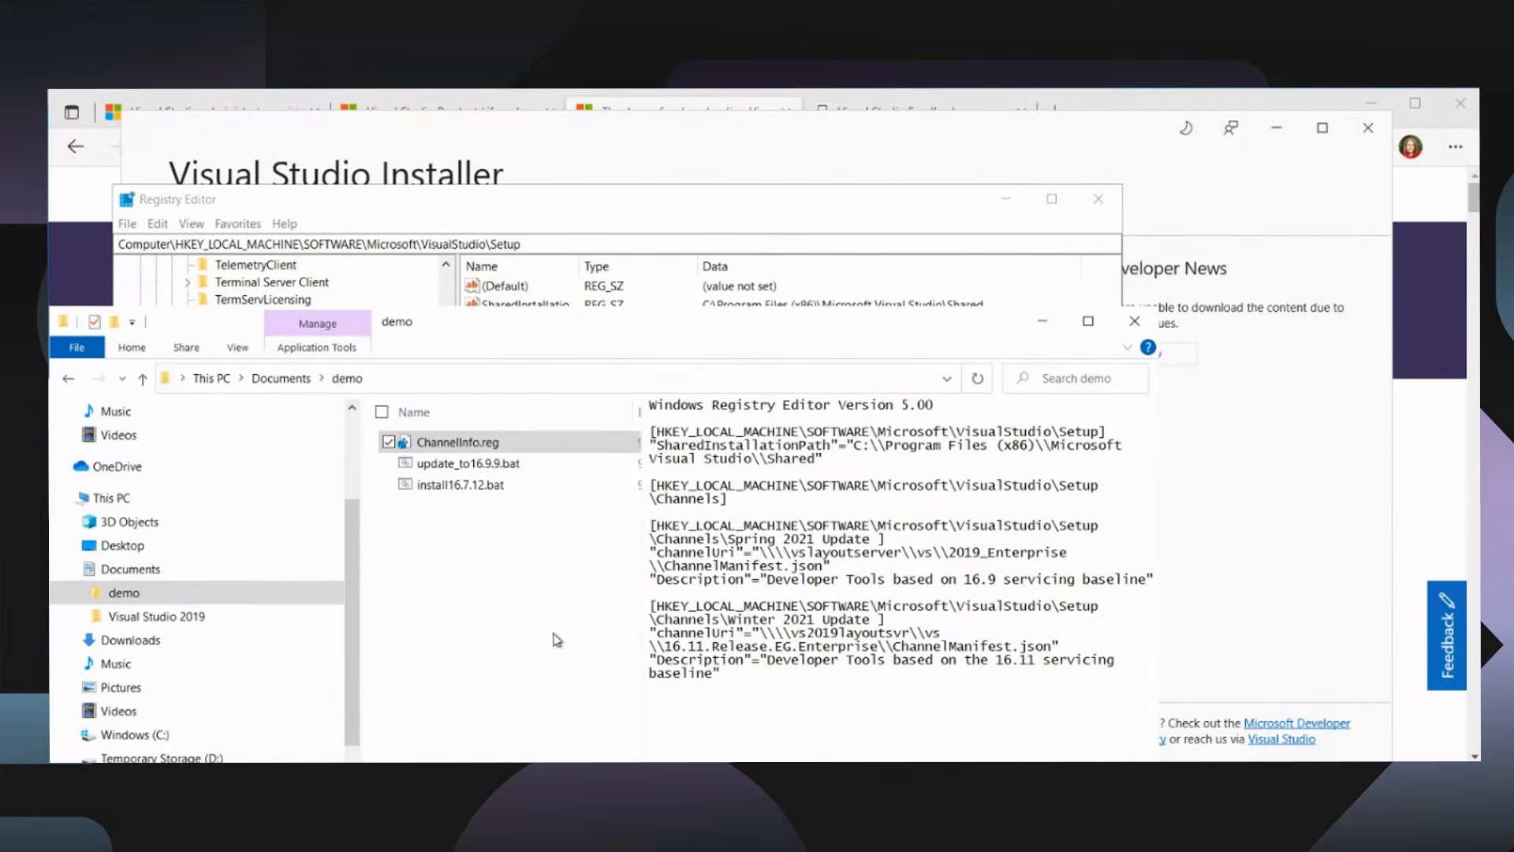
click(518, 204)
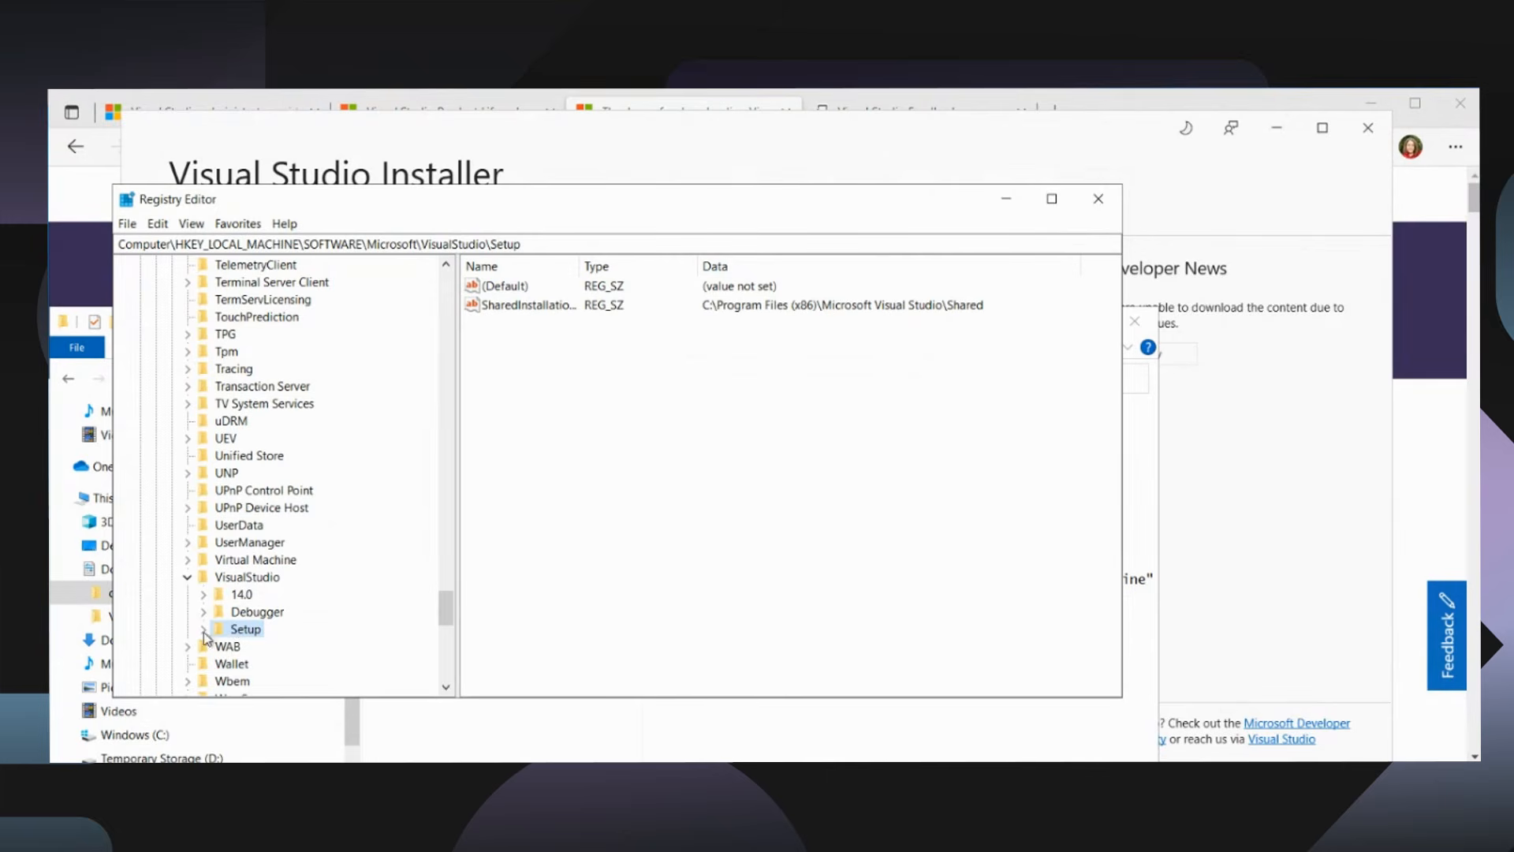
double_click(231, 631)
click(221, 647)
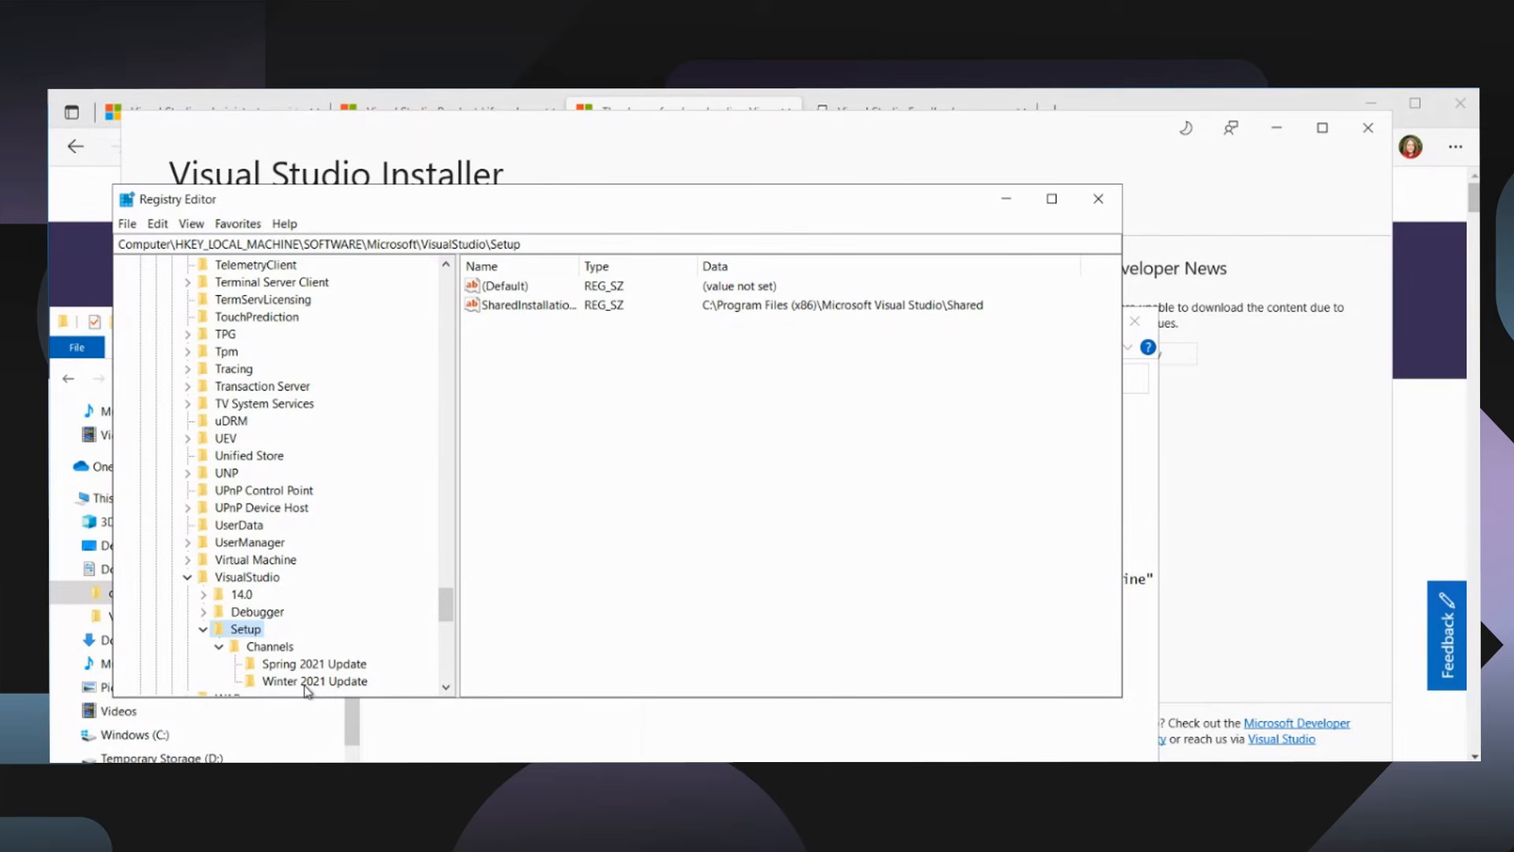
click(1006, 199)
Step: Switch Visual Studio Enterprise 2019 to the Winter 2021 Update channel in the Visual Studio Installer and start the update to 16.11.3
click(1009, 158)
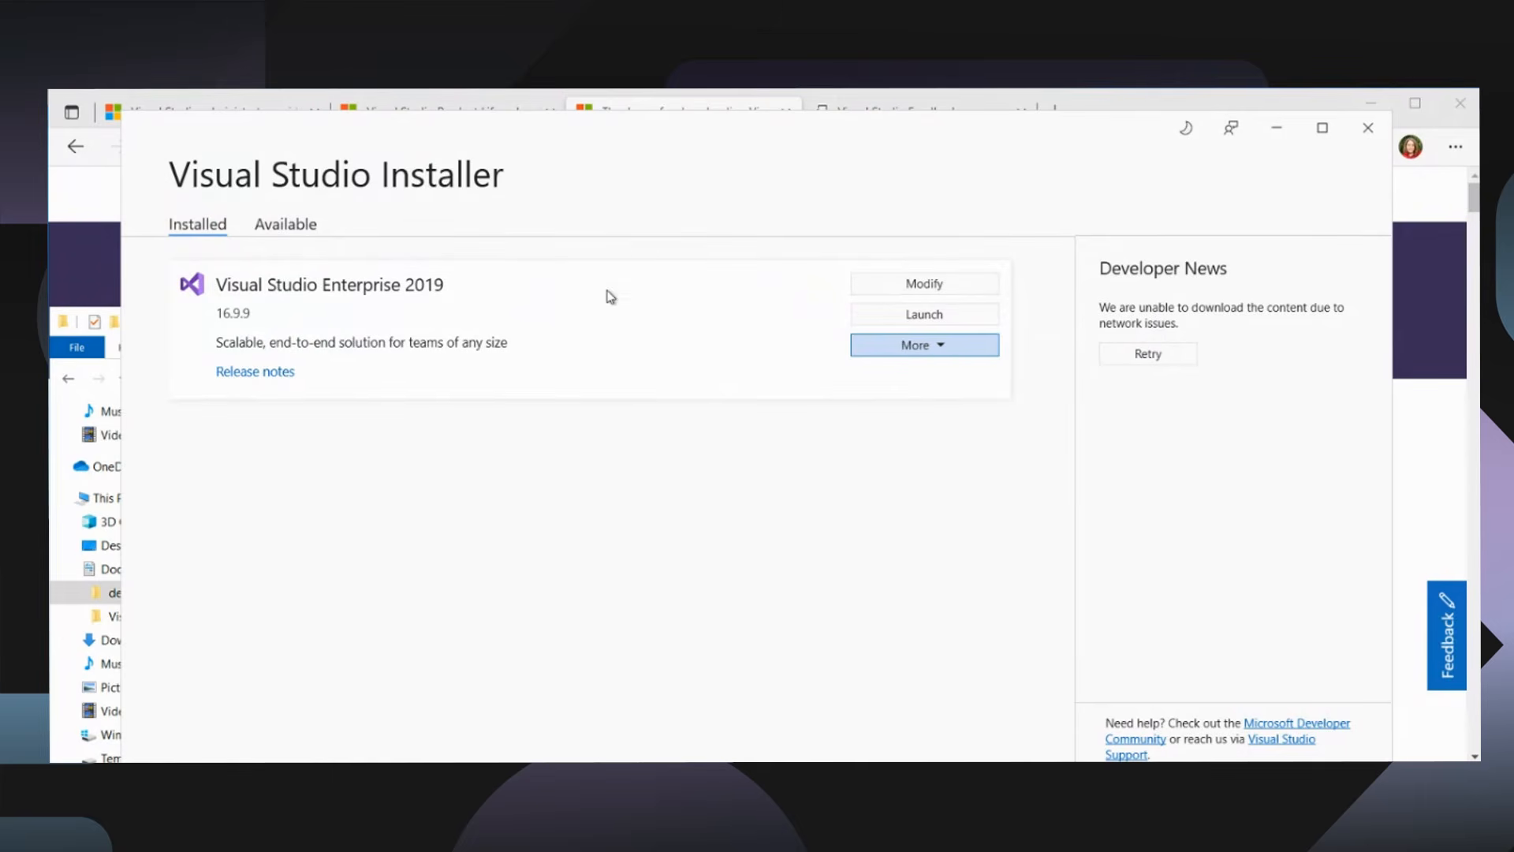
click(915, 347)
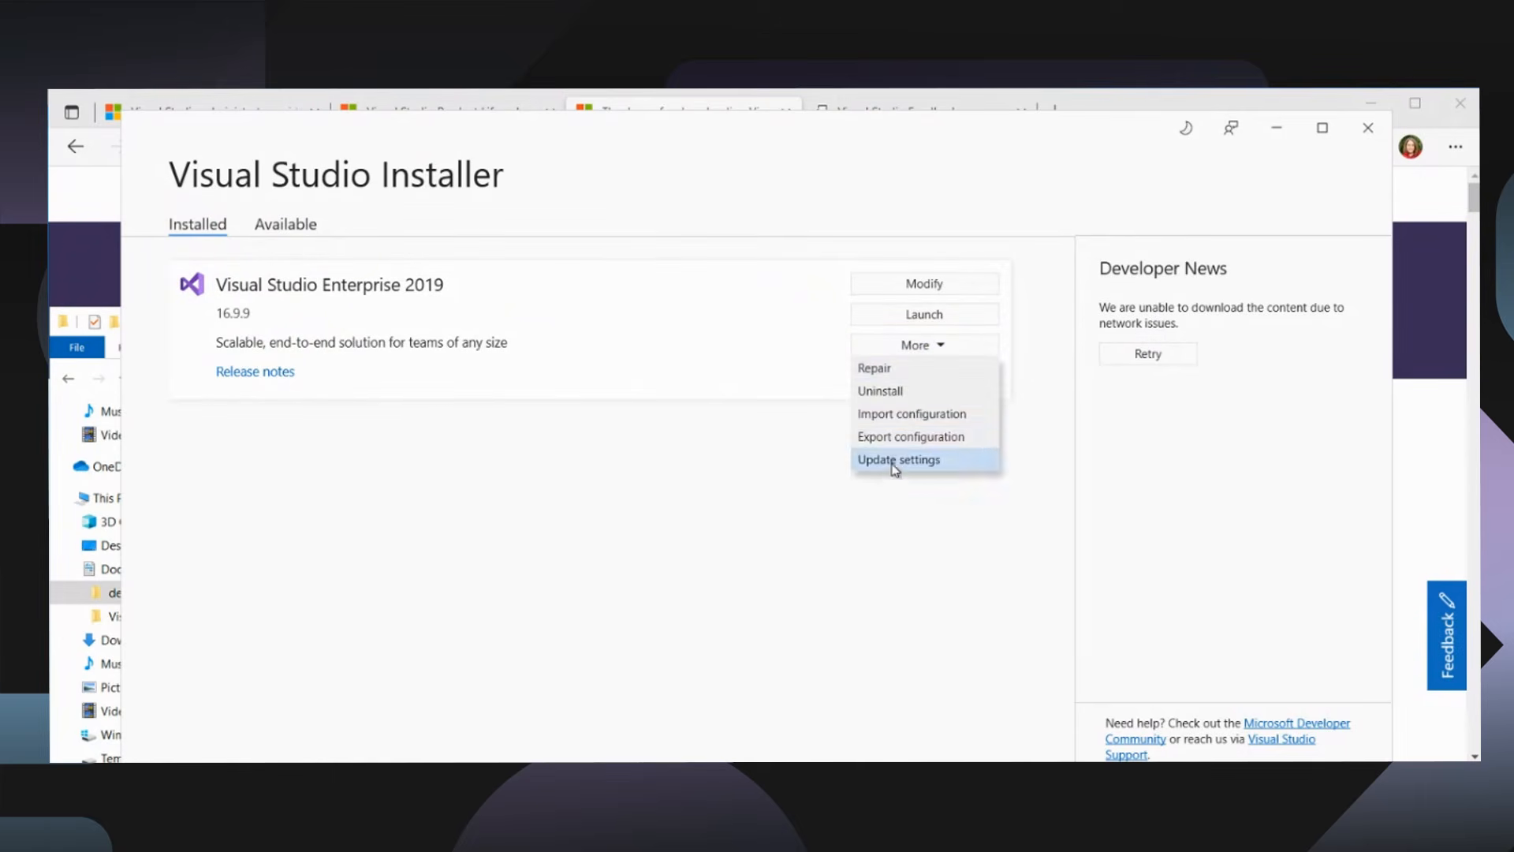
click(891, 465)
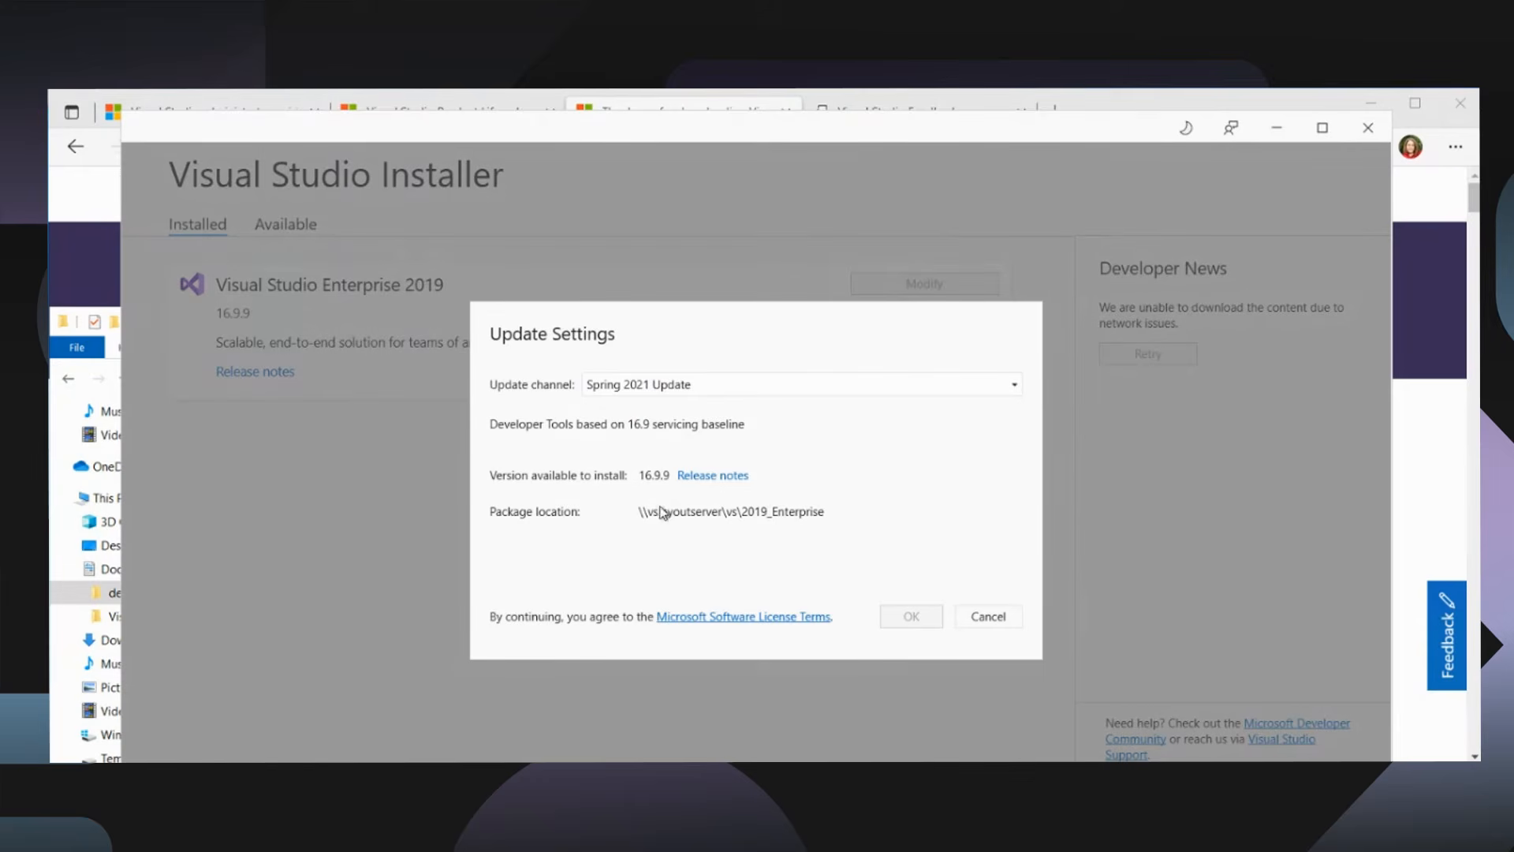
click(713, 394)
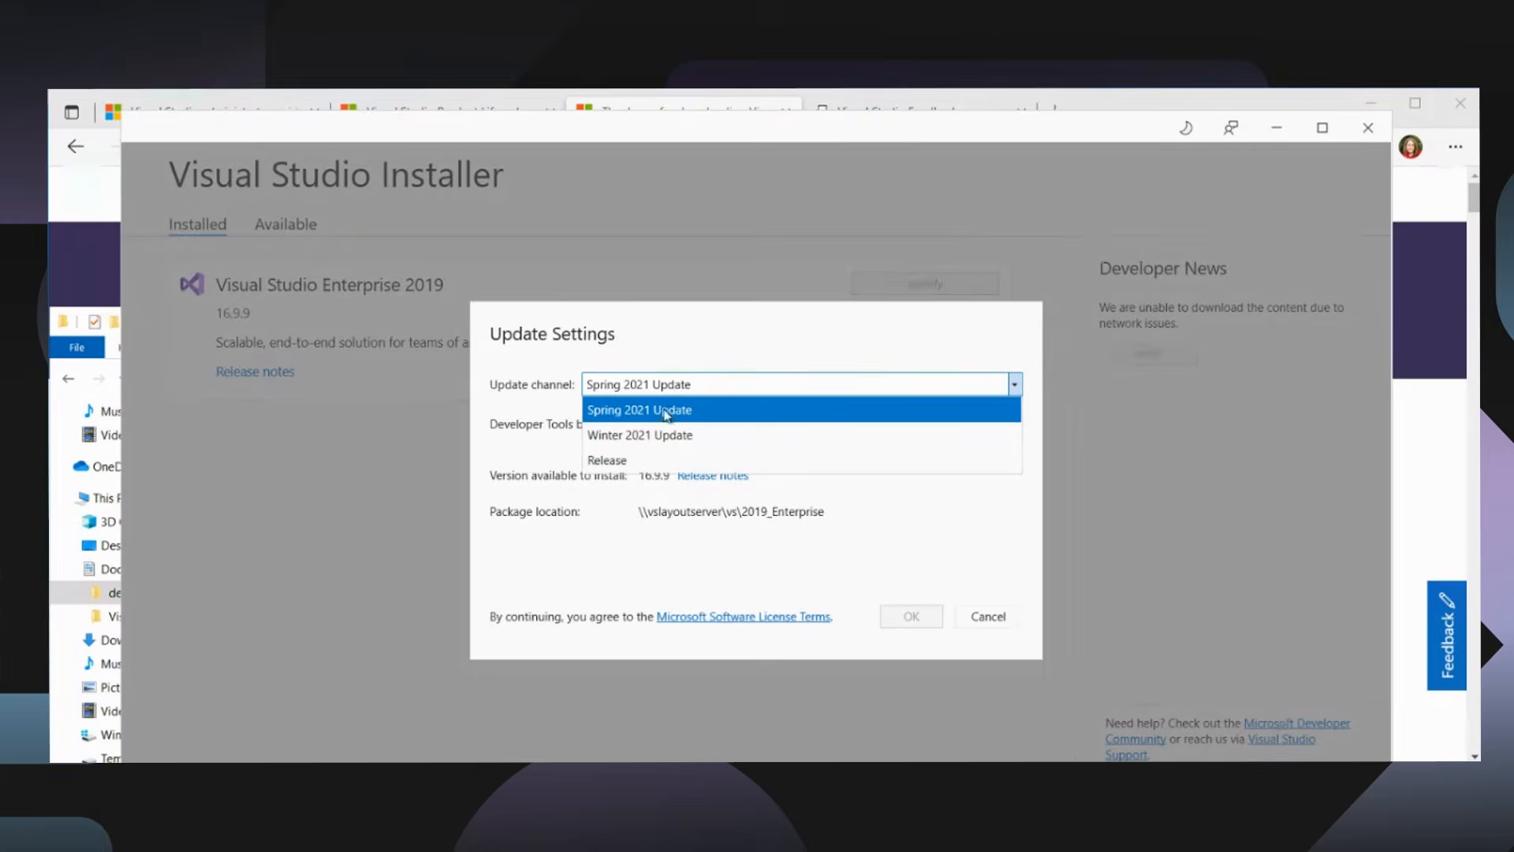
click(652, 444)
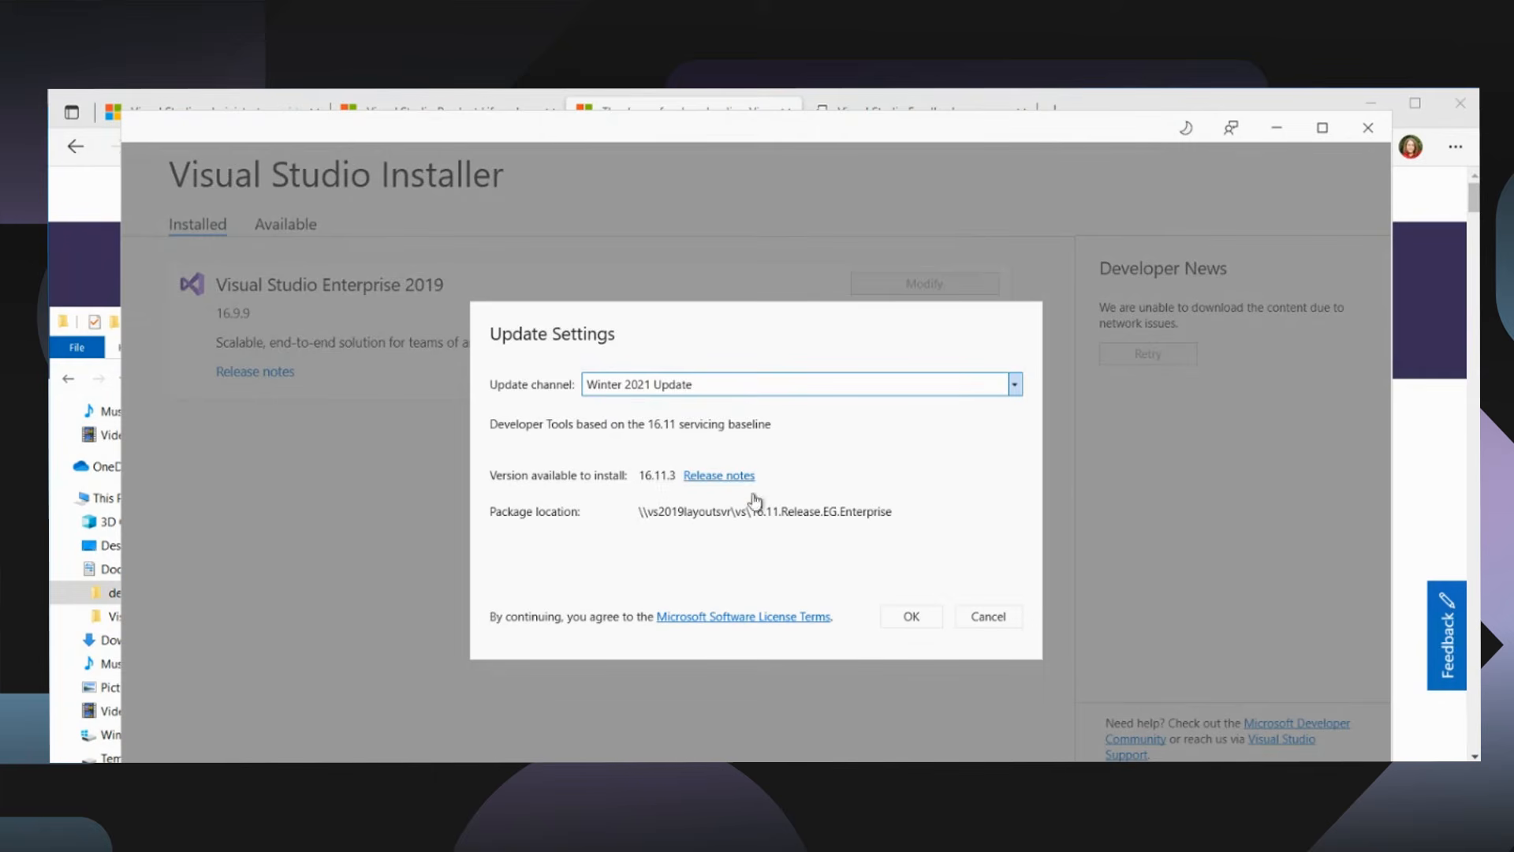
click(910, 619)
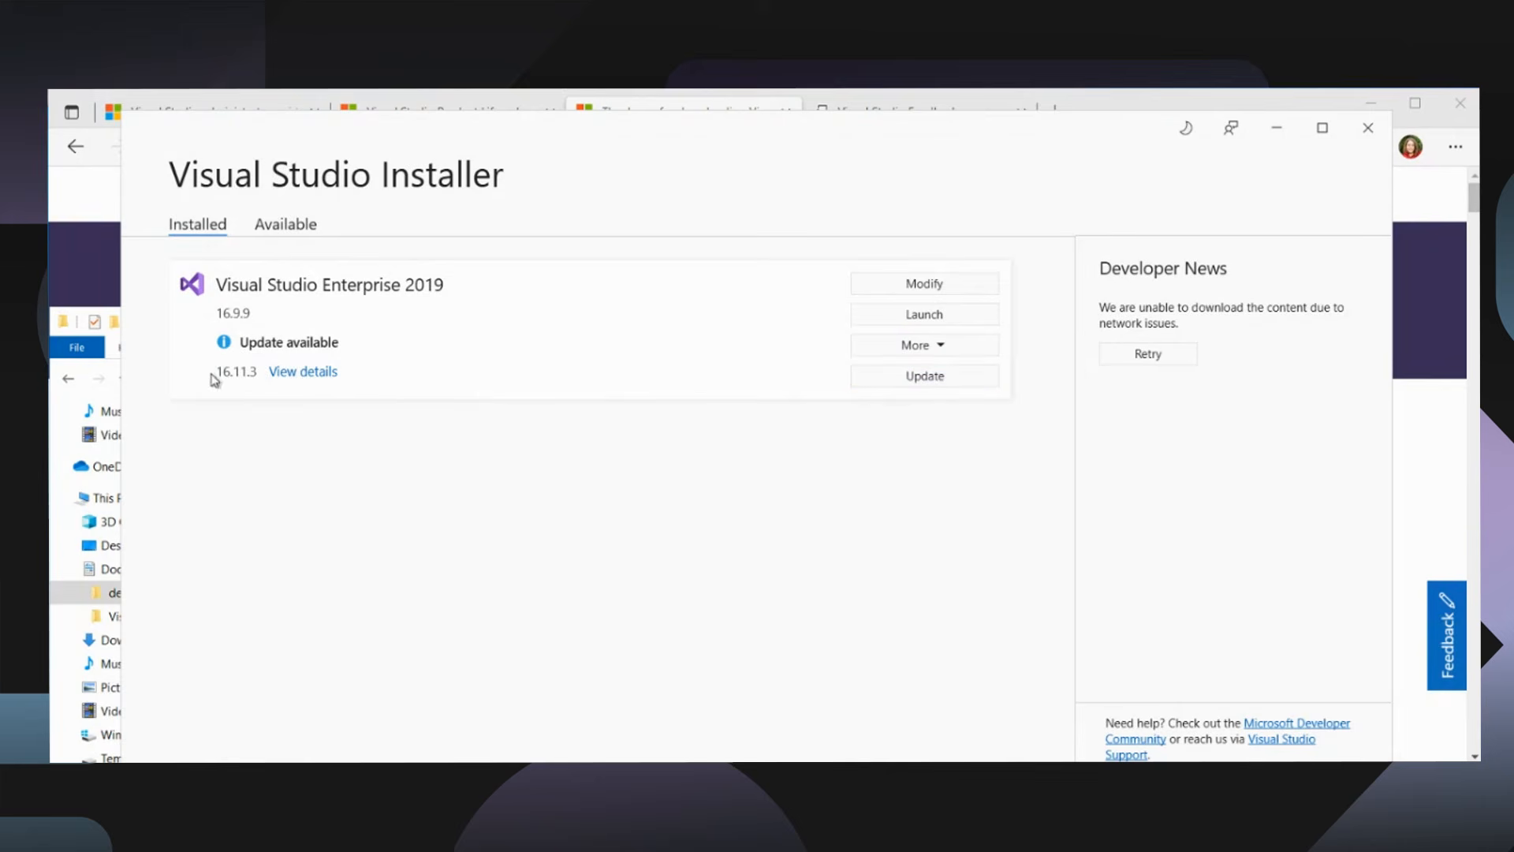
click(949, 378)
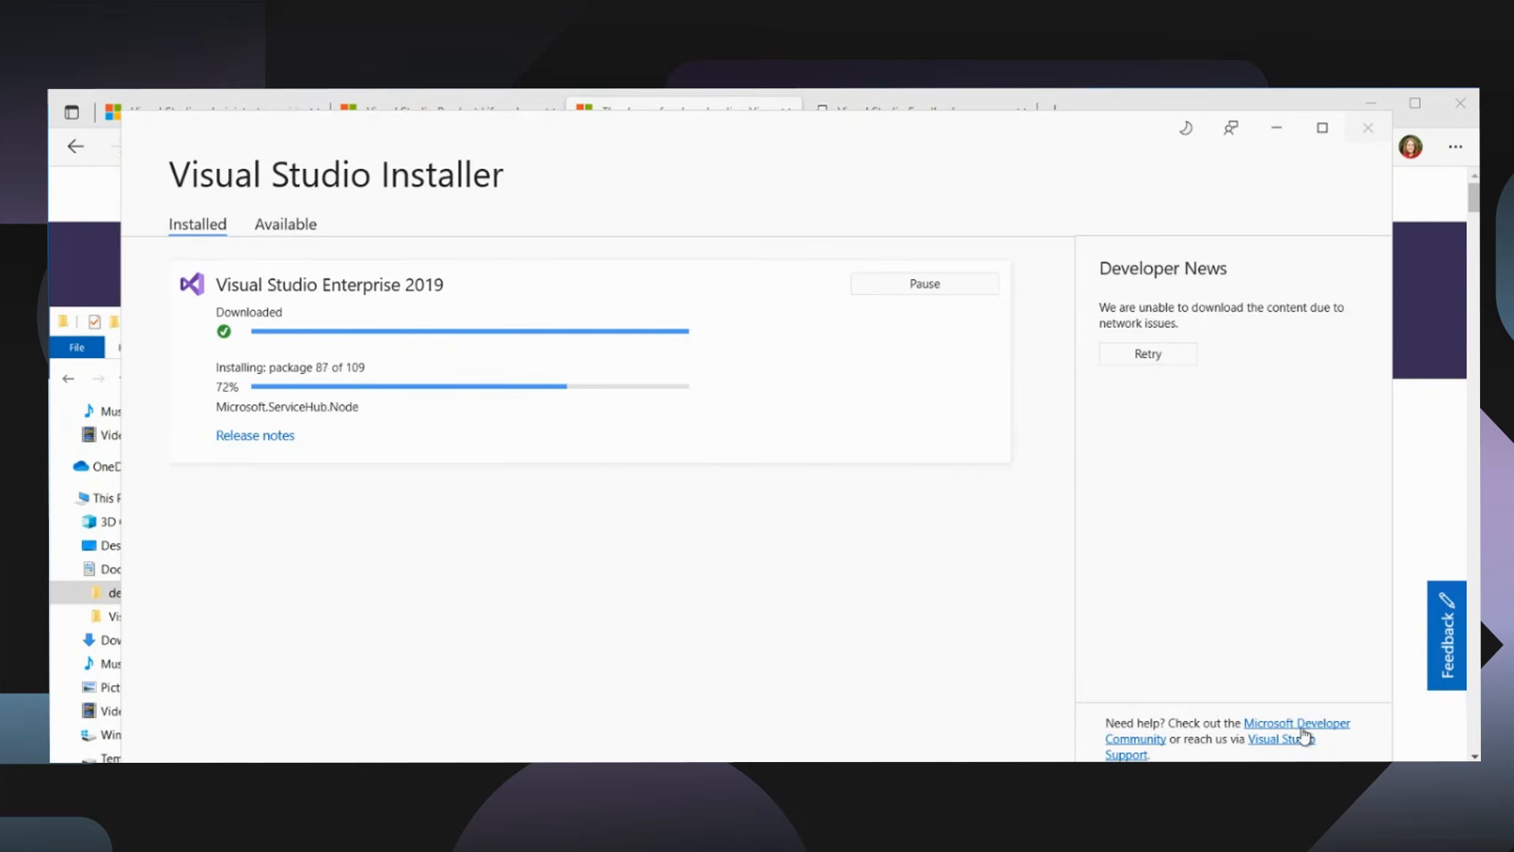
Step: Switch to the browser and show the Visual Studio Developer Community home page
click(1119, 103)
click(876, 117)
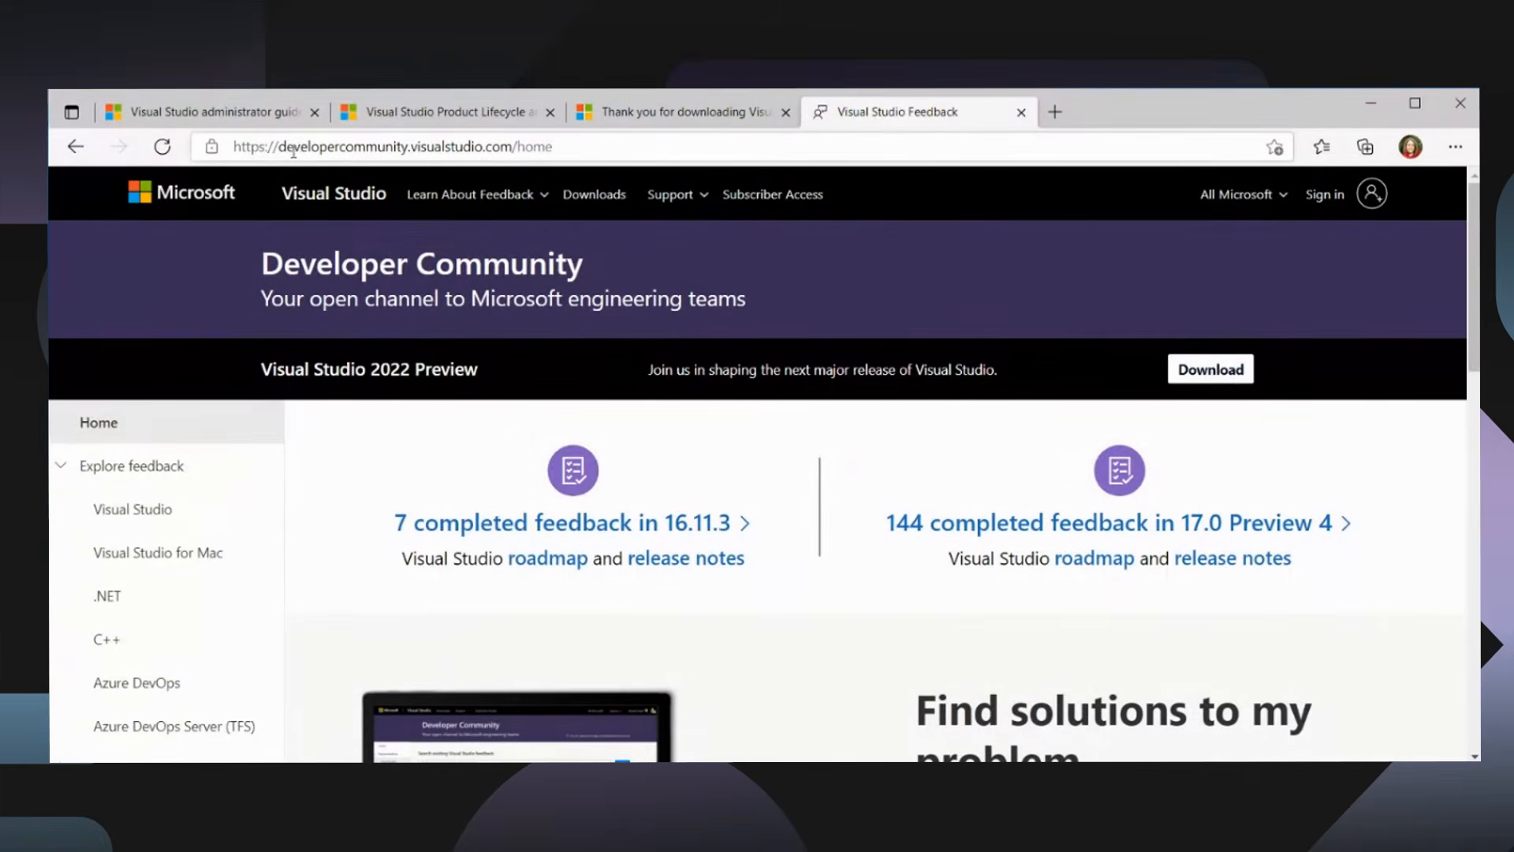